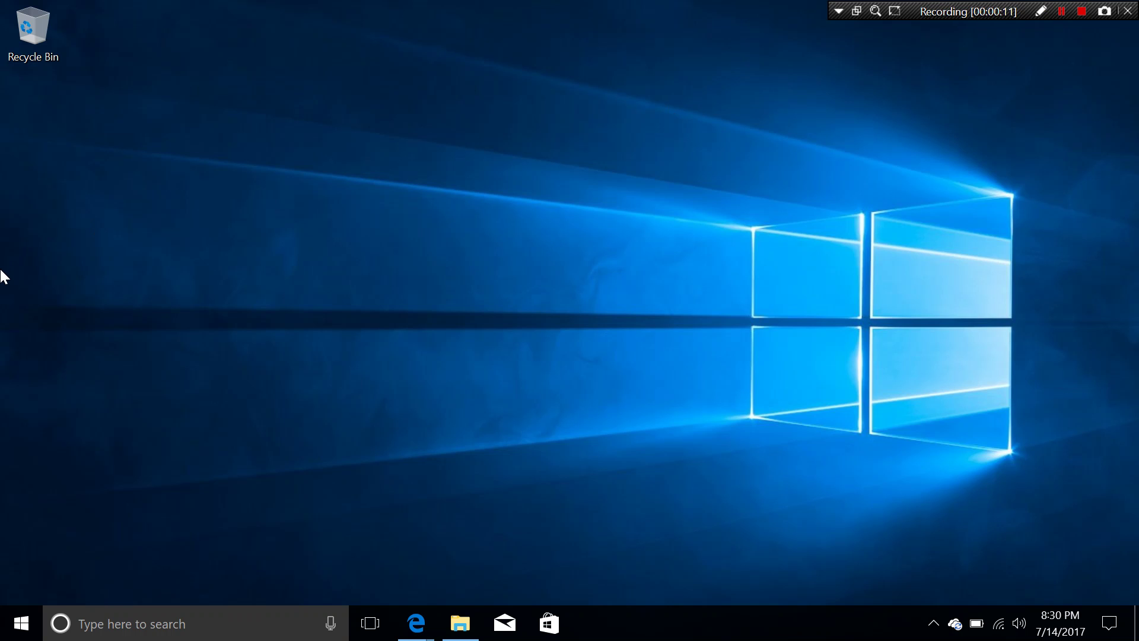
Bring the Open GApps Project page in Edge back up, showing the comparison chart
mouse_move(415, 622)
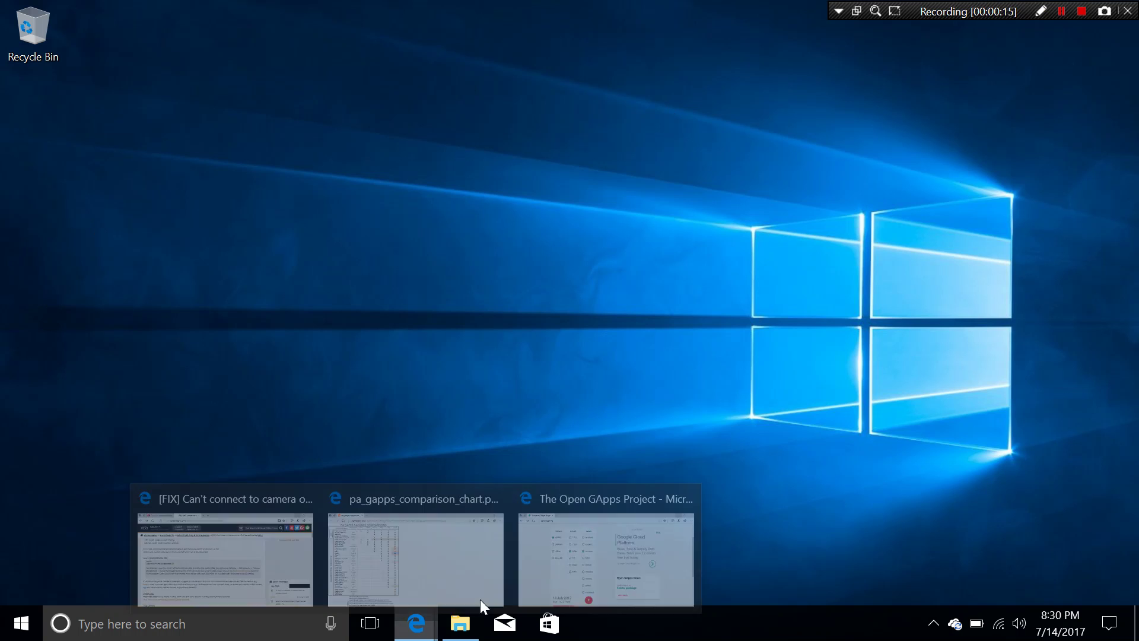
click(579, 568)
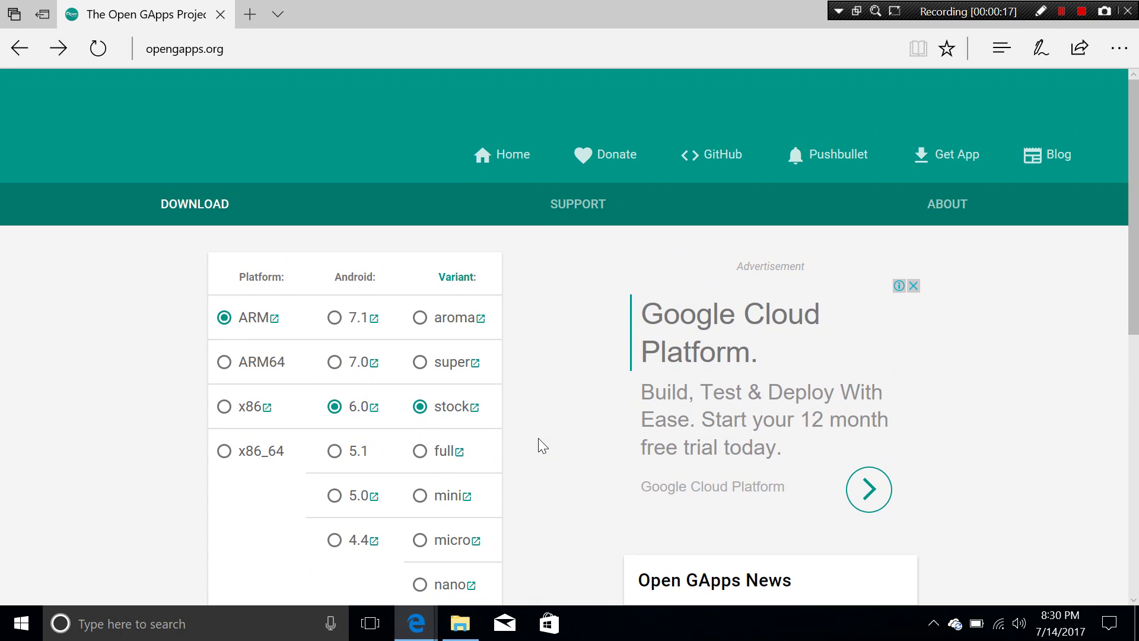
scroll(541, 446, down, 3)
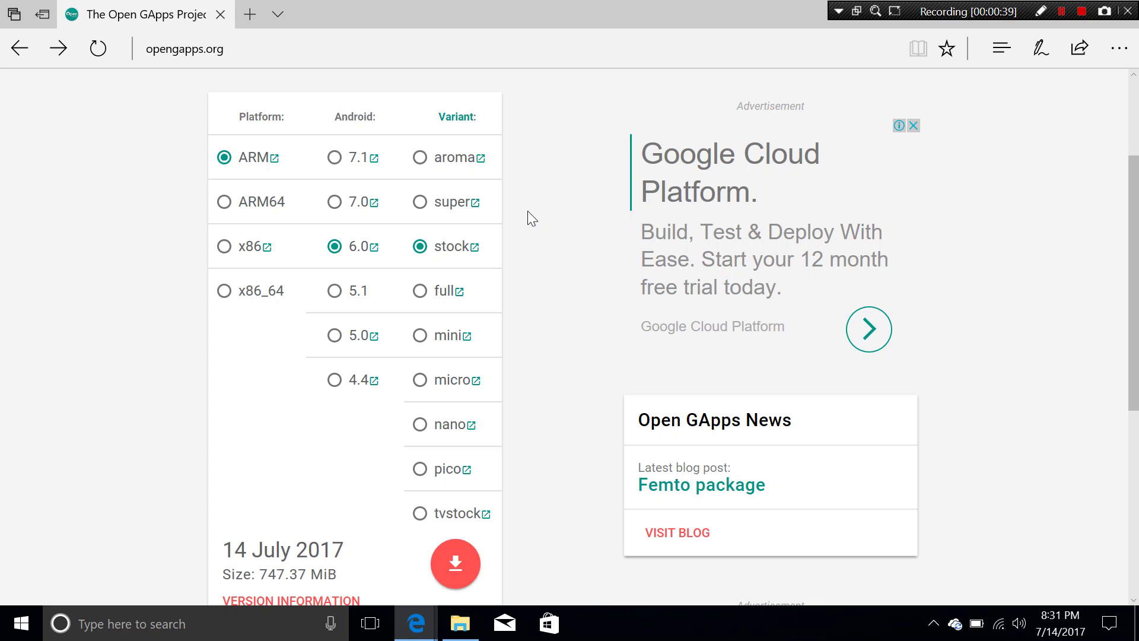
mouse_move(438, 172)
key(super+d)
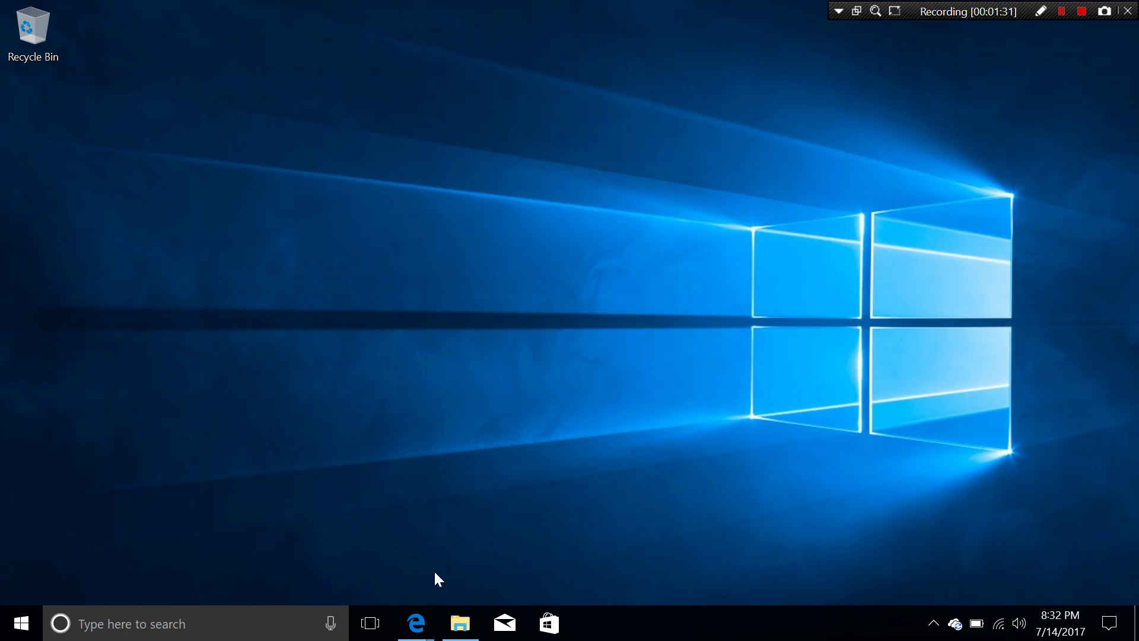
key(super+d)
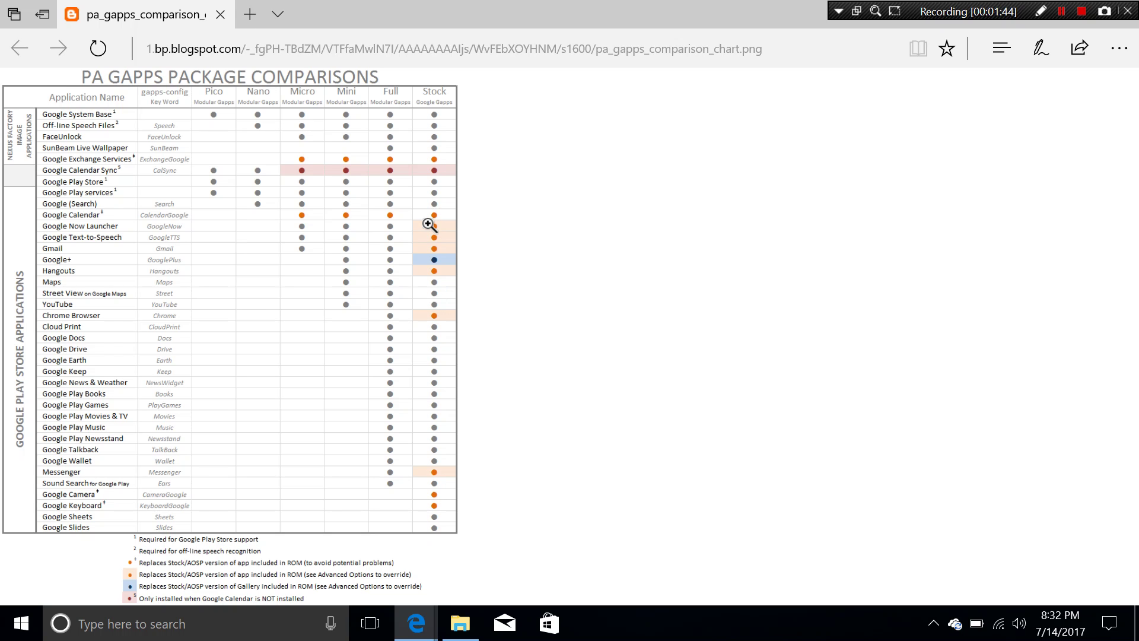
Zoom the comparison chart to full size, then fit it back into the window
click(490, 49)
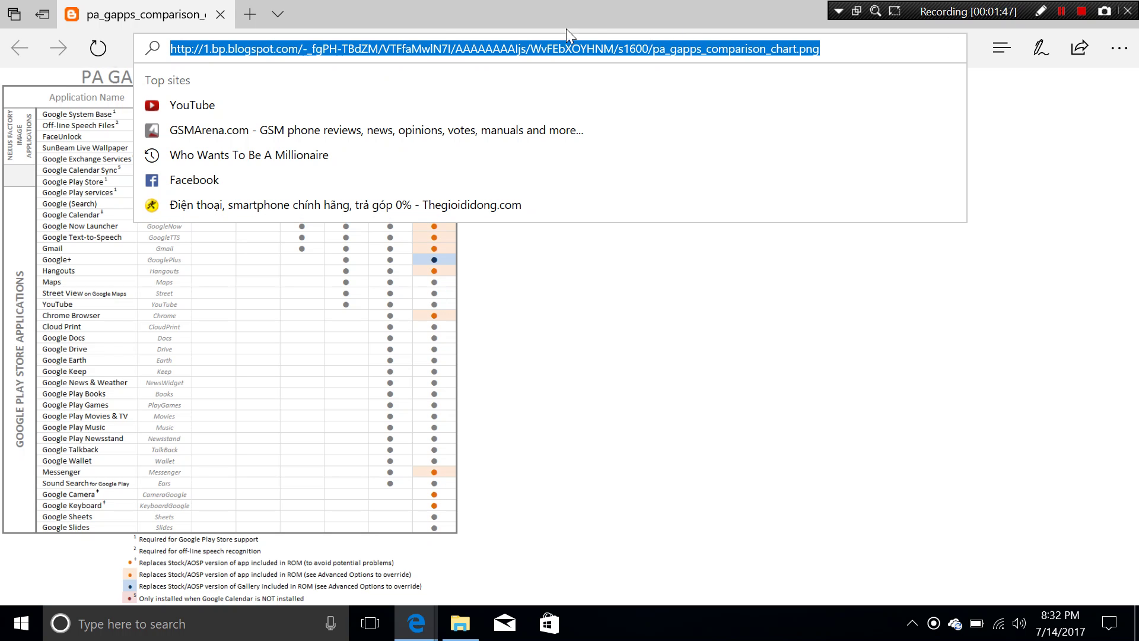
click(742, 328)
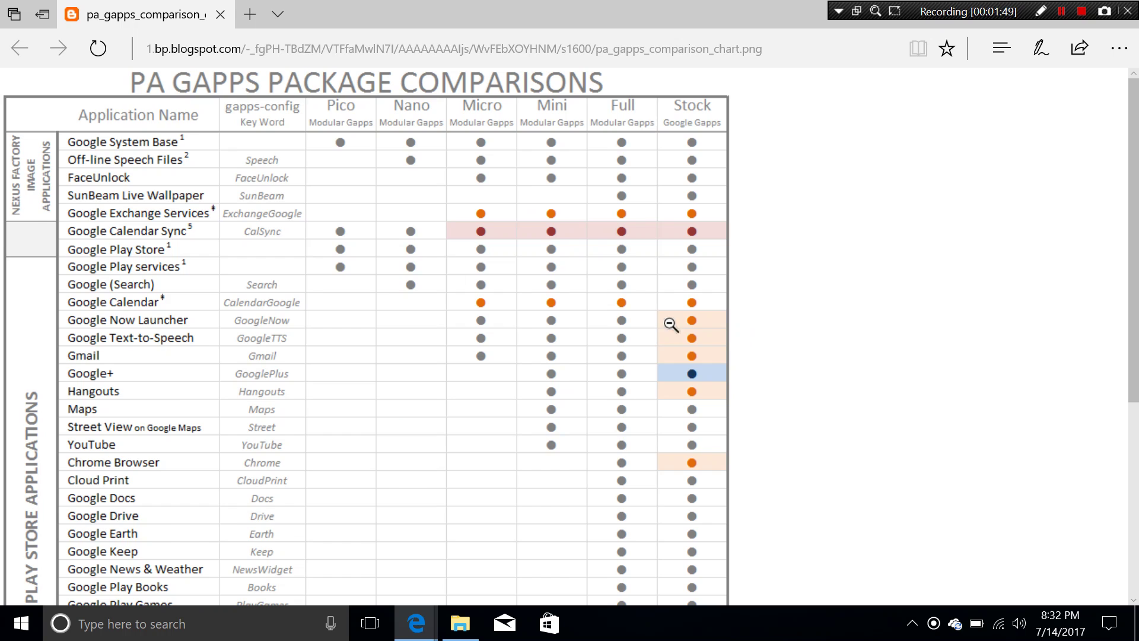
click(578, 326)
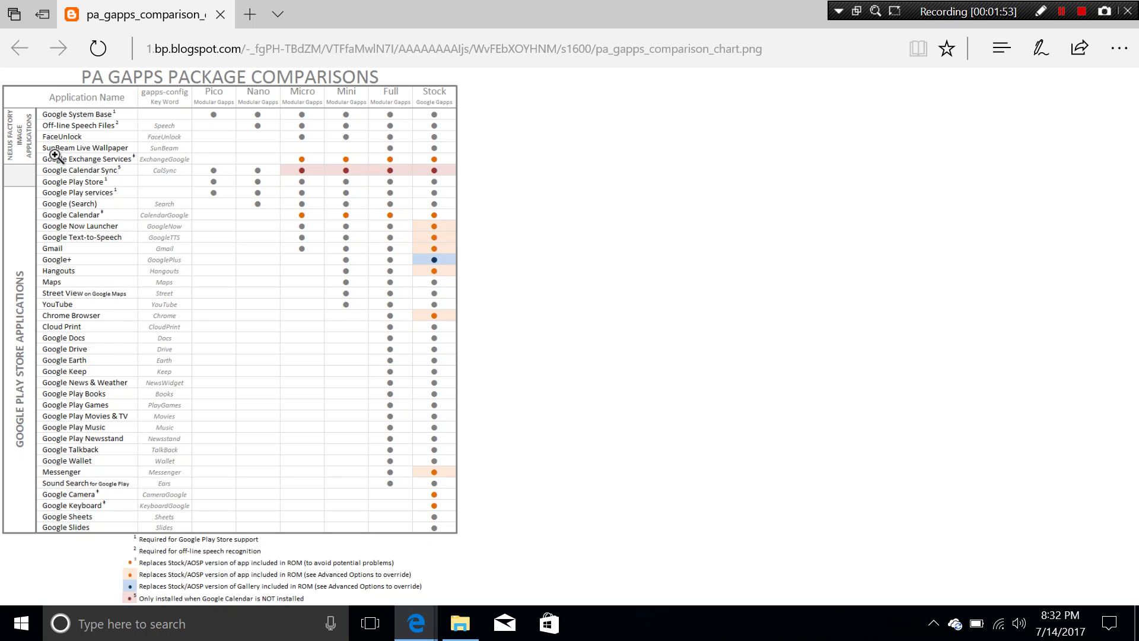
Open pa_gapps-stock-4.4.4-20150410-signed.zip from the Downloads folder in WinRAR
click(459, 622)
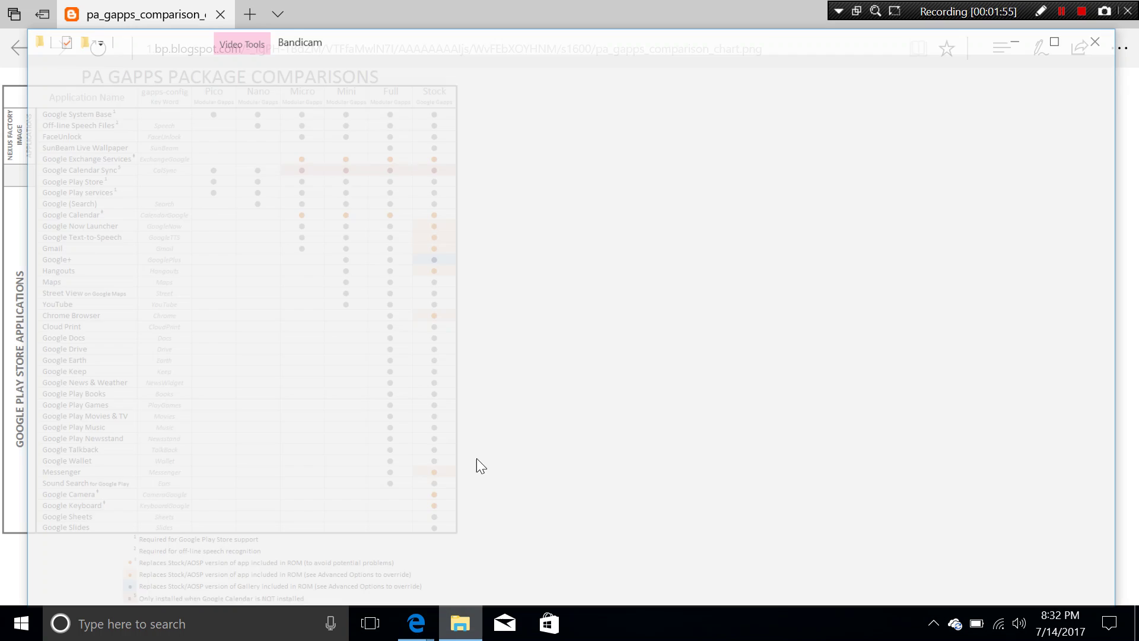
click(77, 147)
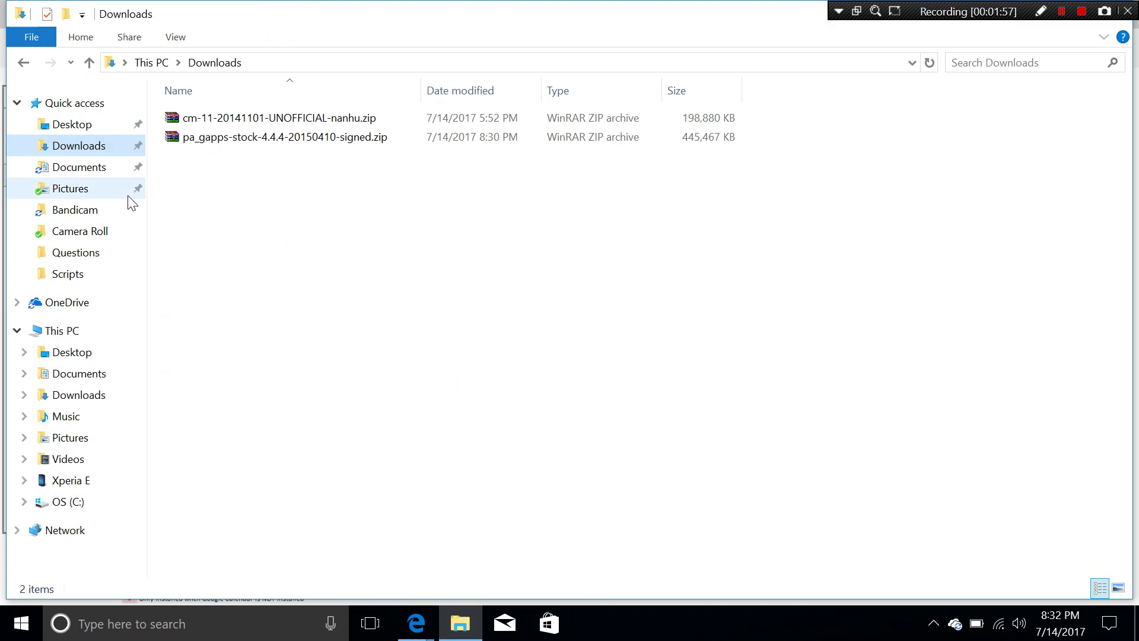
double_click(248, 137)
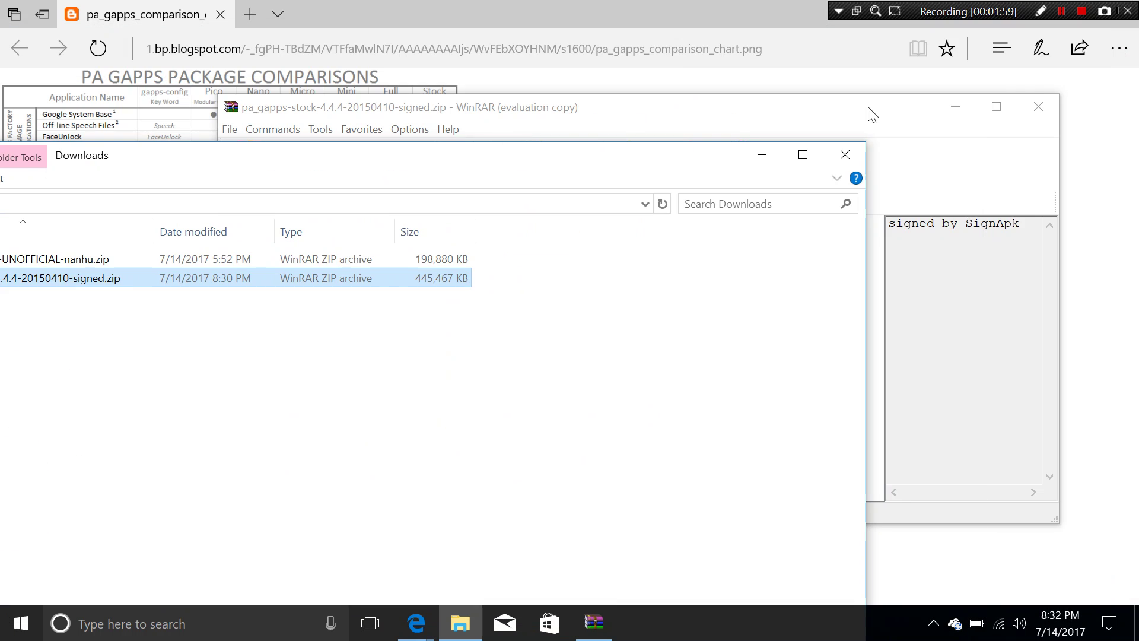
click(844, 154)
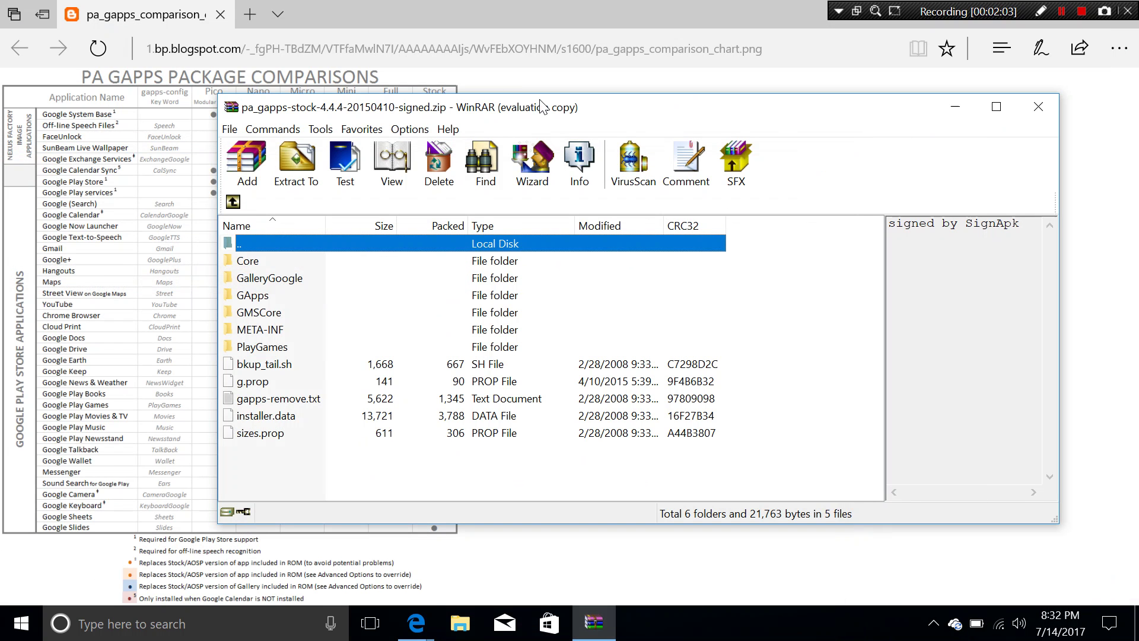
Maximize the WinRAR archive window to fill the screen
drag(540, 105, 583, 97)
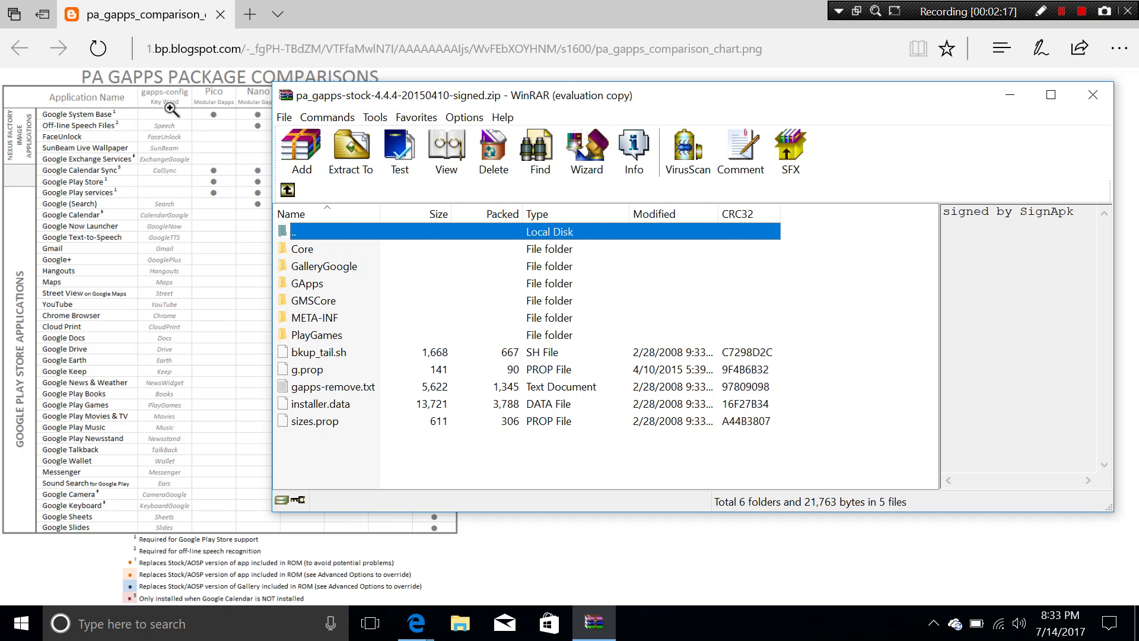
double_click(324, 95)
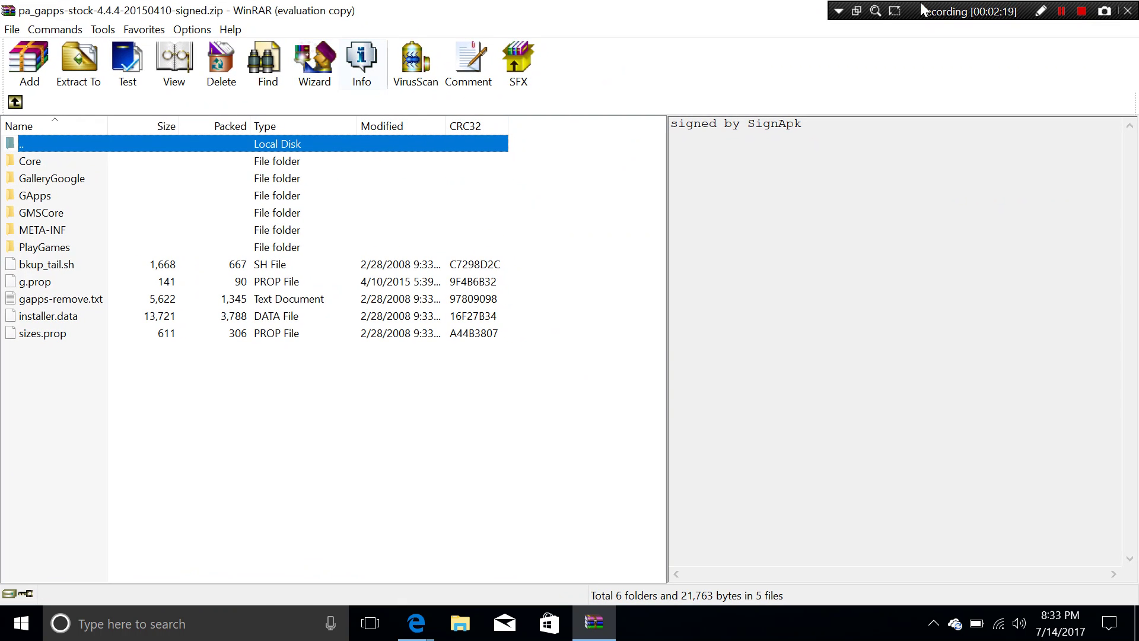
key(alt+Tab)
Zoom in and out on the PA GApps chart, then bring the WinRAR archive back in front
click(153, 102)
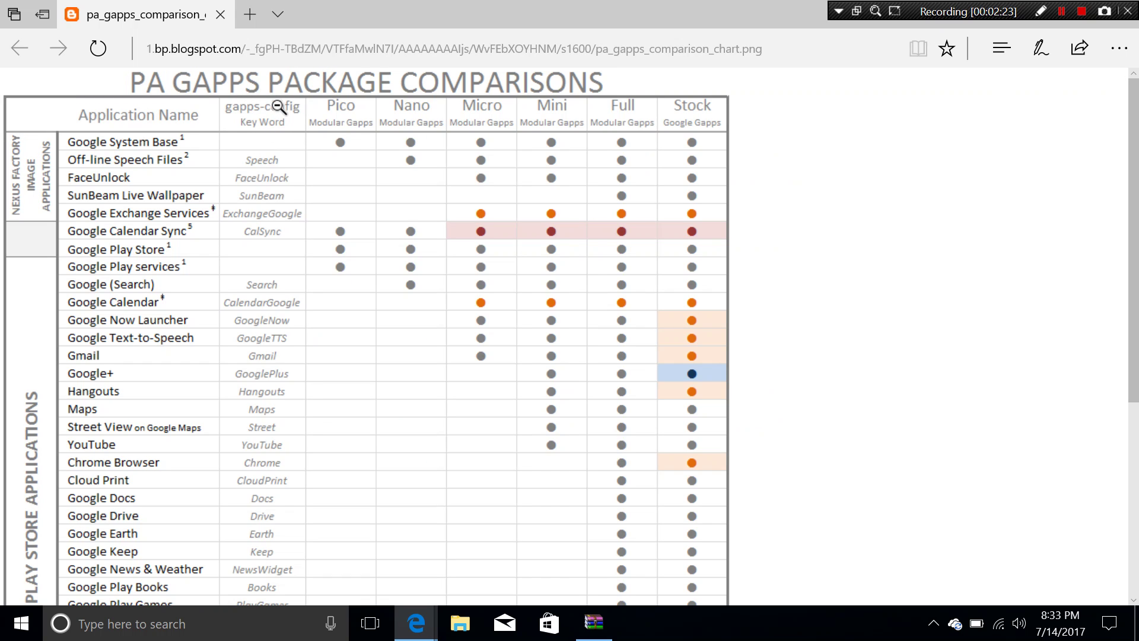
click(276, 129)
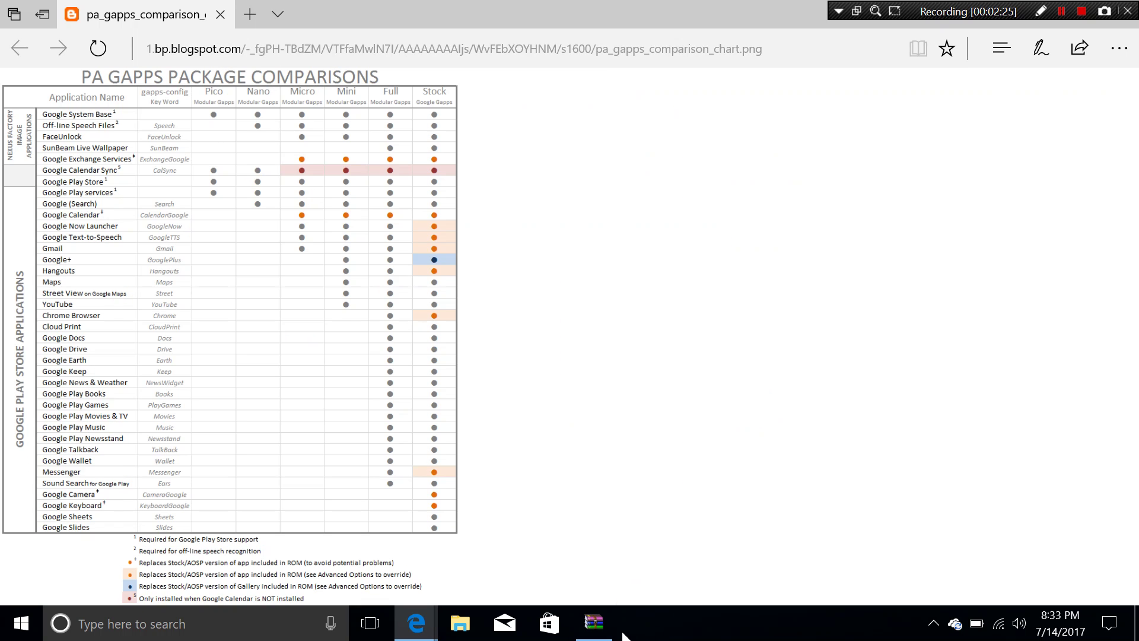
click(593, 622)
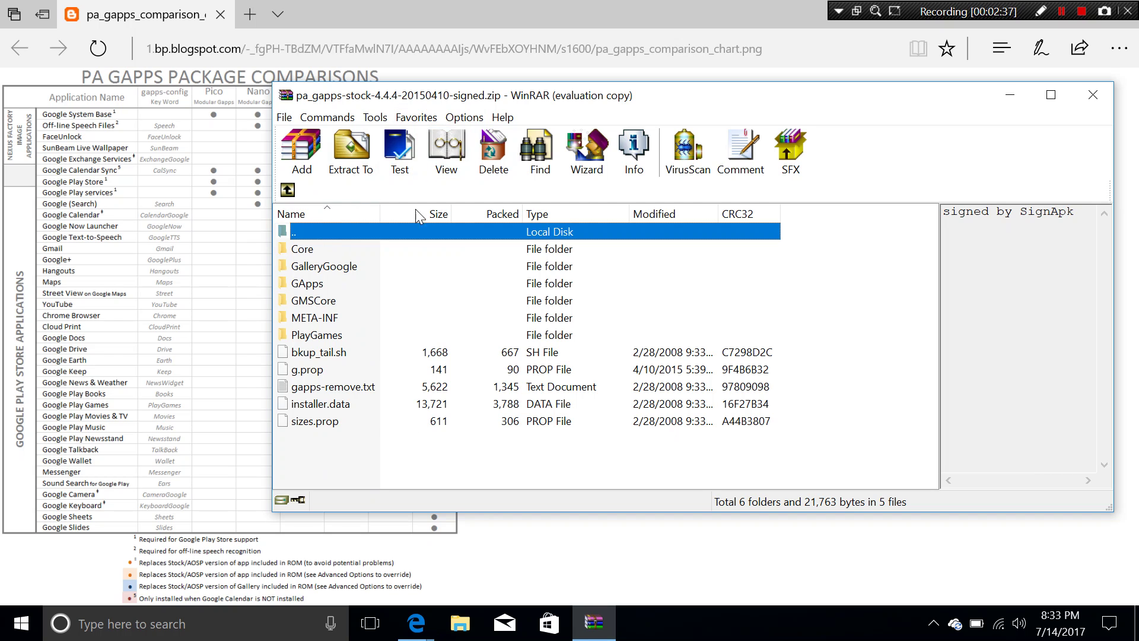
Peek inside the GApps folder, then return to the top level and open gapps-remove.txt in Notepad
double_click(311, 287)
scroll(361, 310, down, 4)
scroll(363, 316, down, 2)
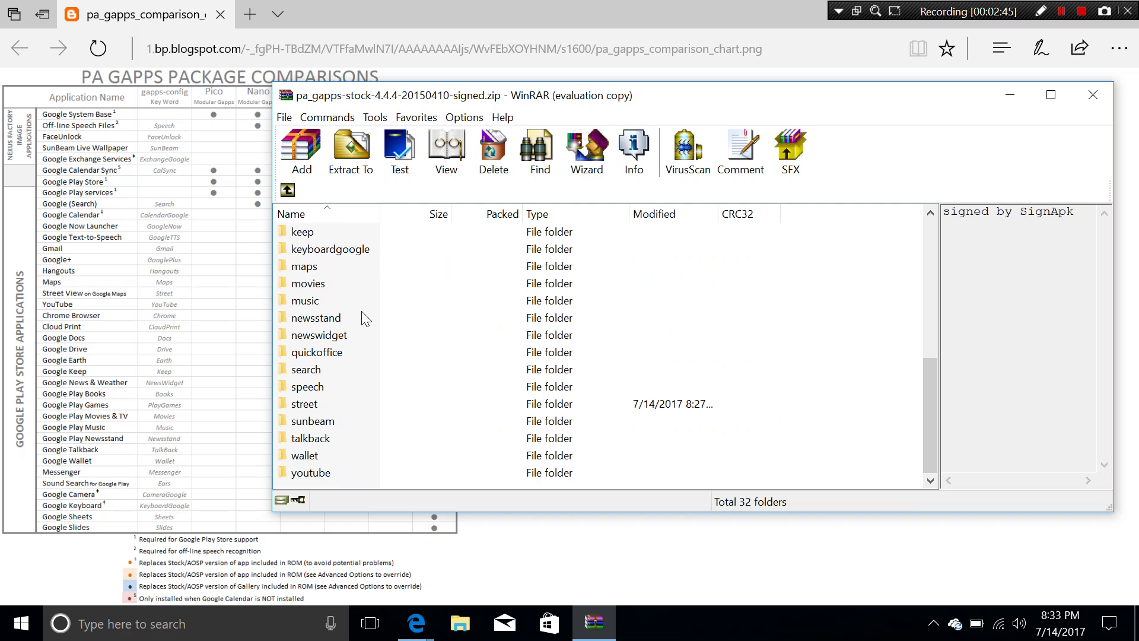
click(287, 190)
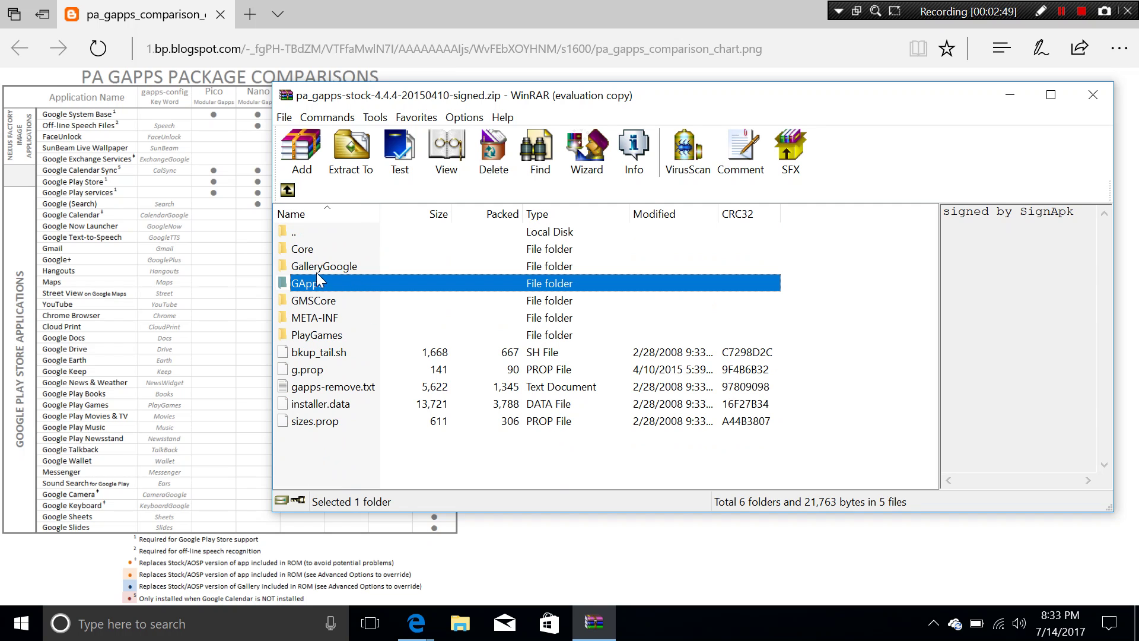
click(327, 387)
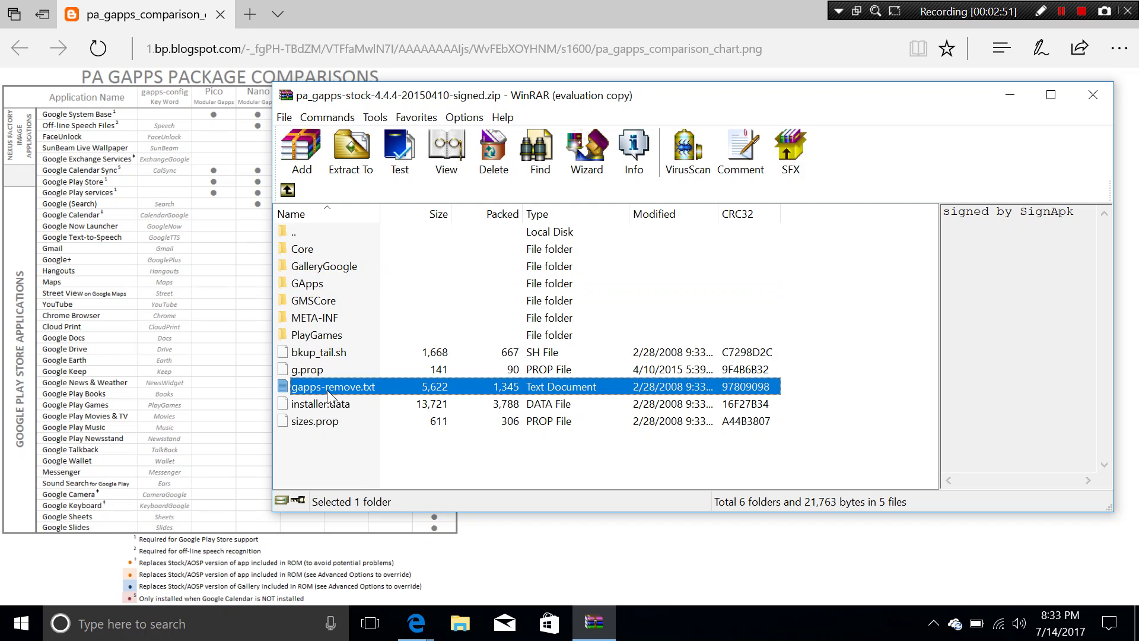
double_click(327, 388)
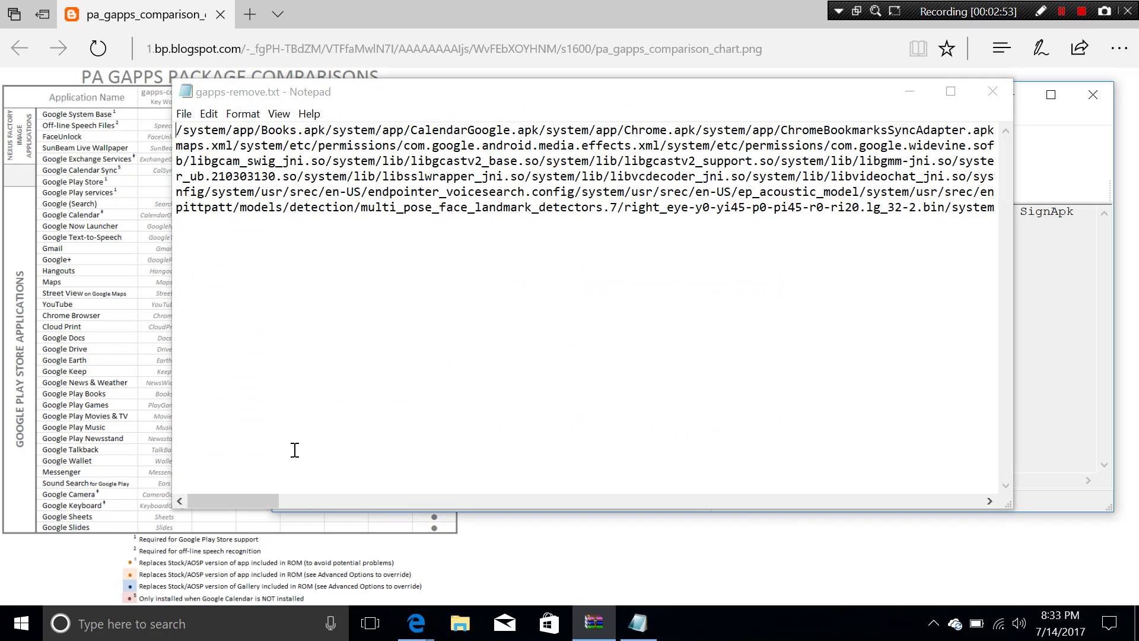
Scroll across the long /system path list in gapps-remove.txt, then close Notepad
drag(234, 499, 204, 504)
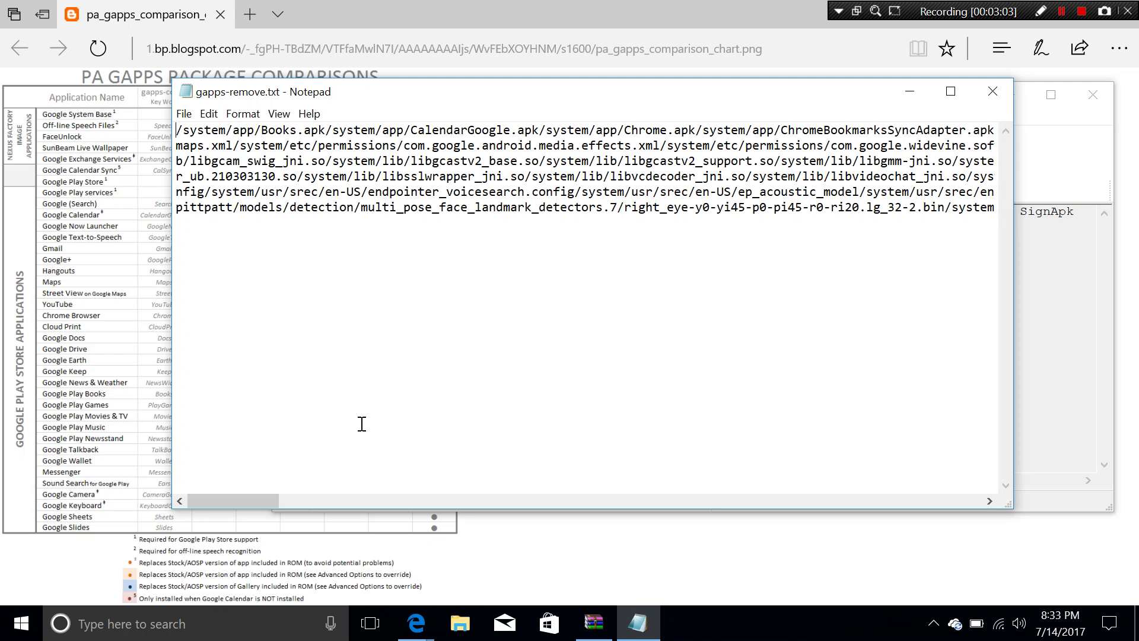
drag(255, 500, 844, 500)
drag(958, 468, 1001, 456)
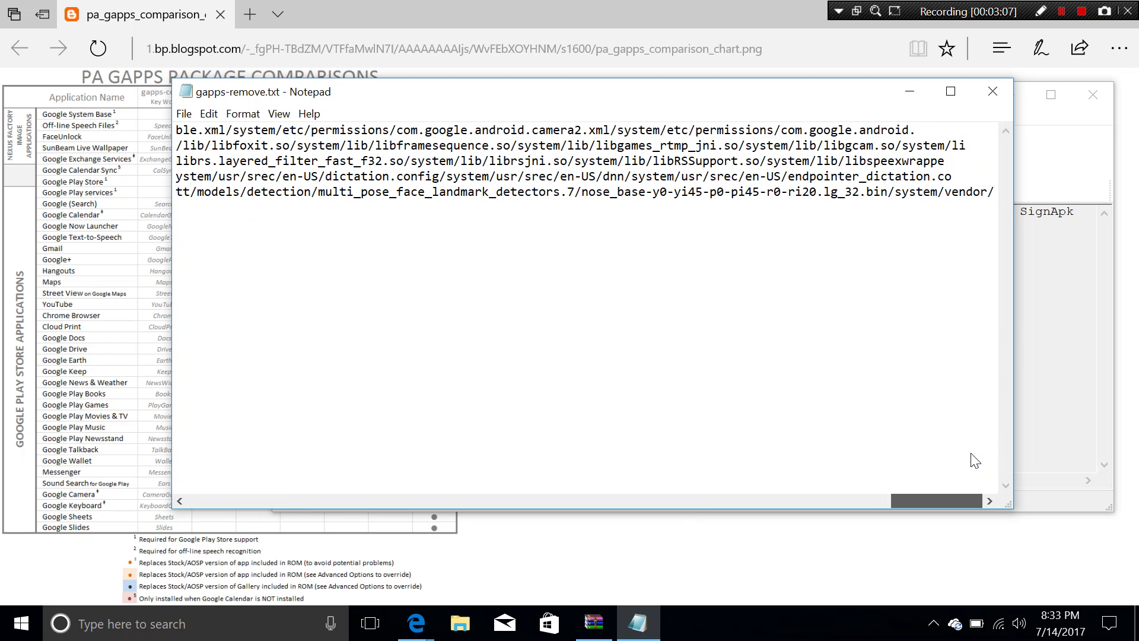
scroll(483, 427, left, 10)
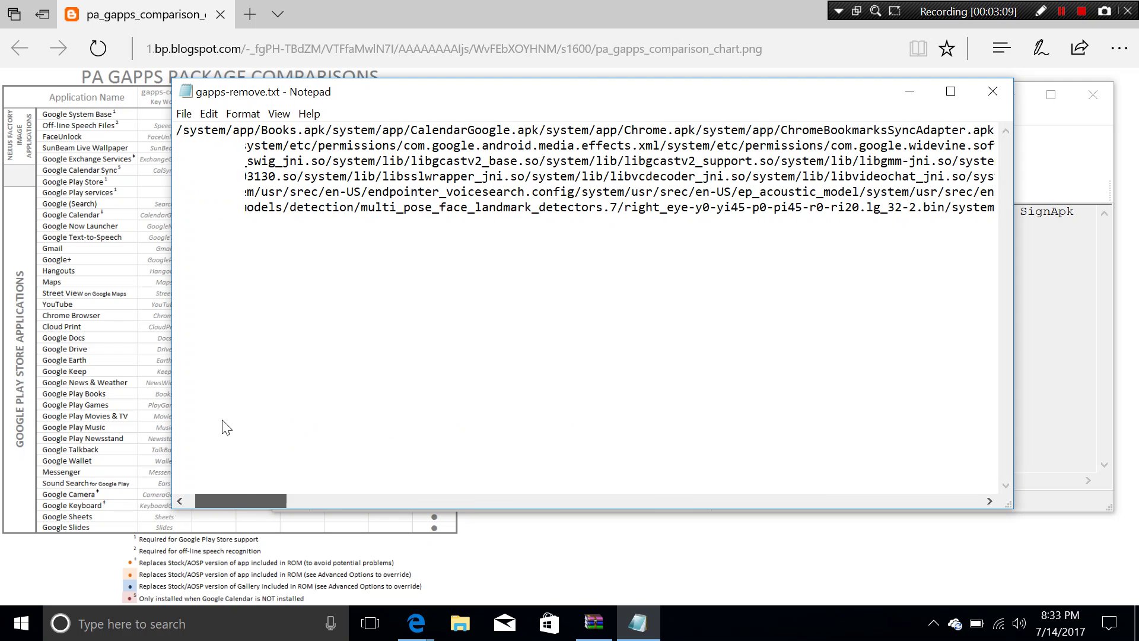
scroll(223, 427, left, 2)
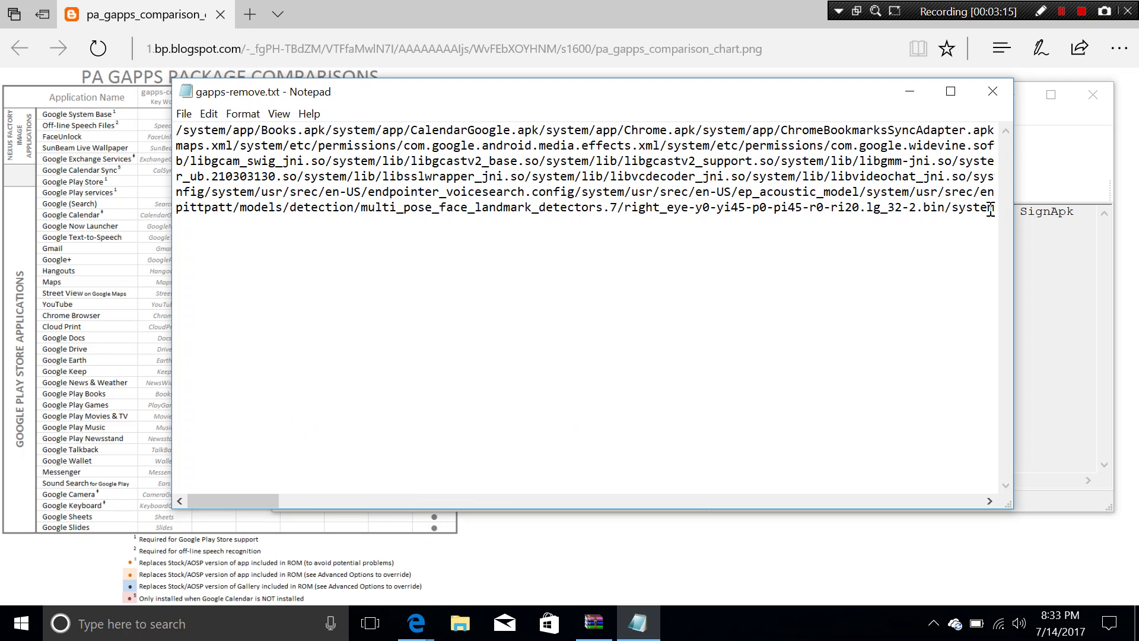
click(993, 90)
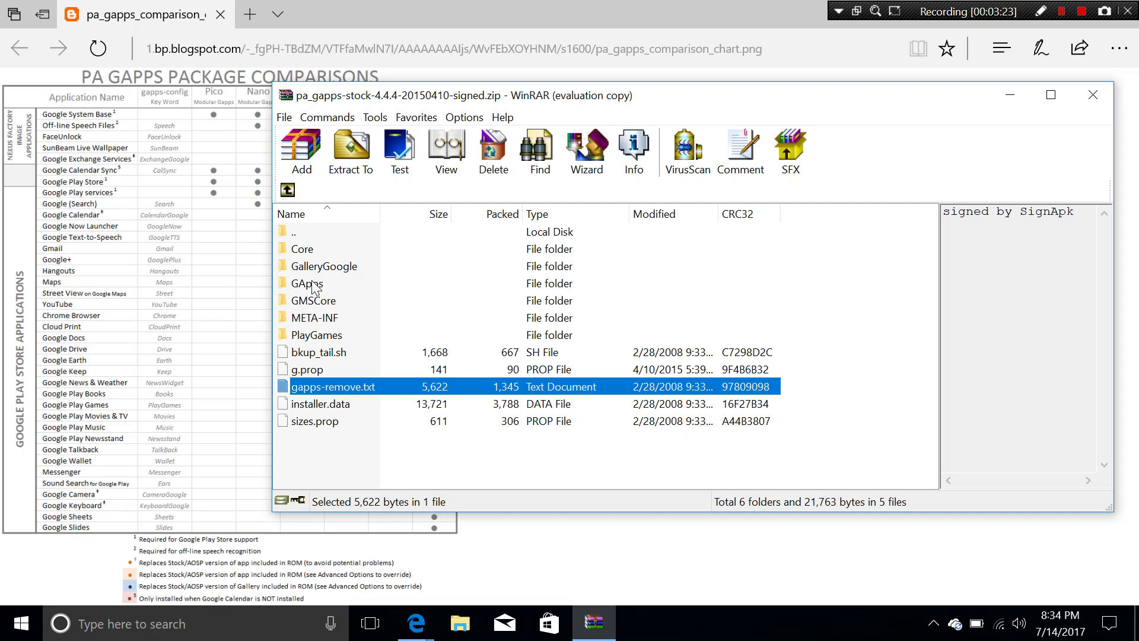
Open the GApps folder and browse its 32 app subfolders
click(307, 299)
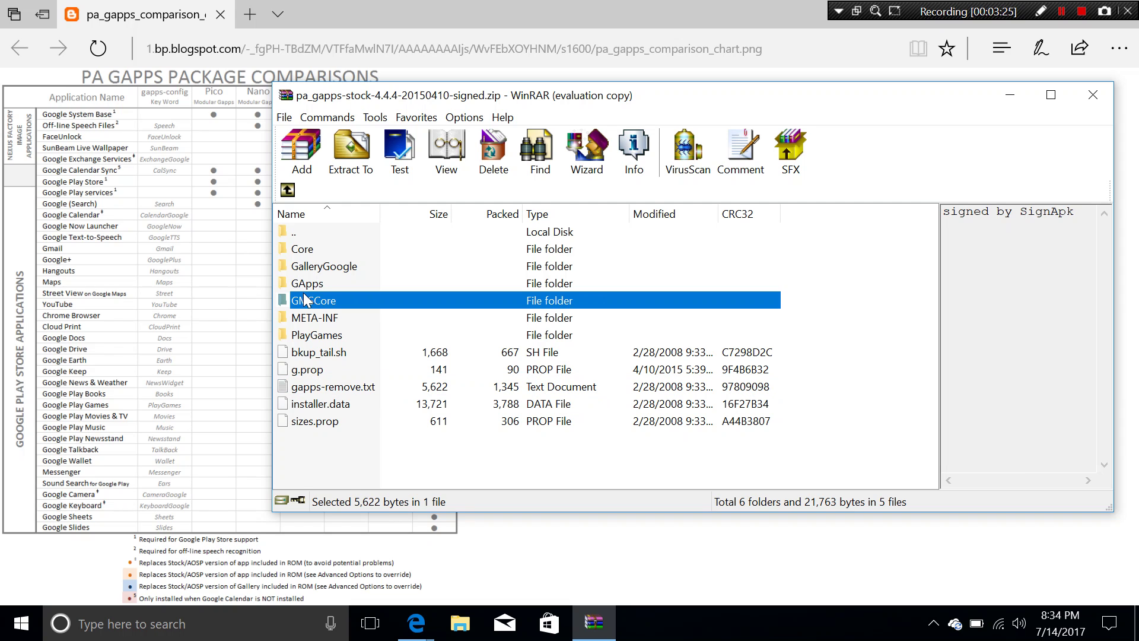
click(309, 289)
double_click(333, 285)
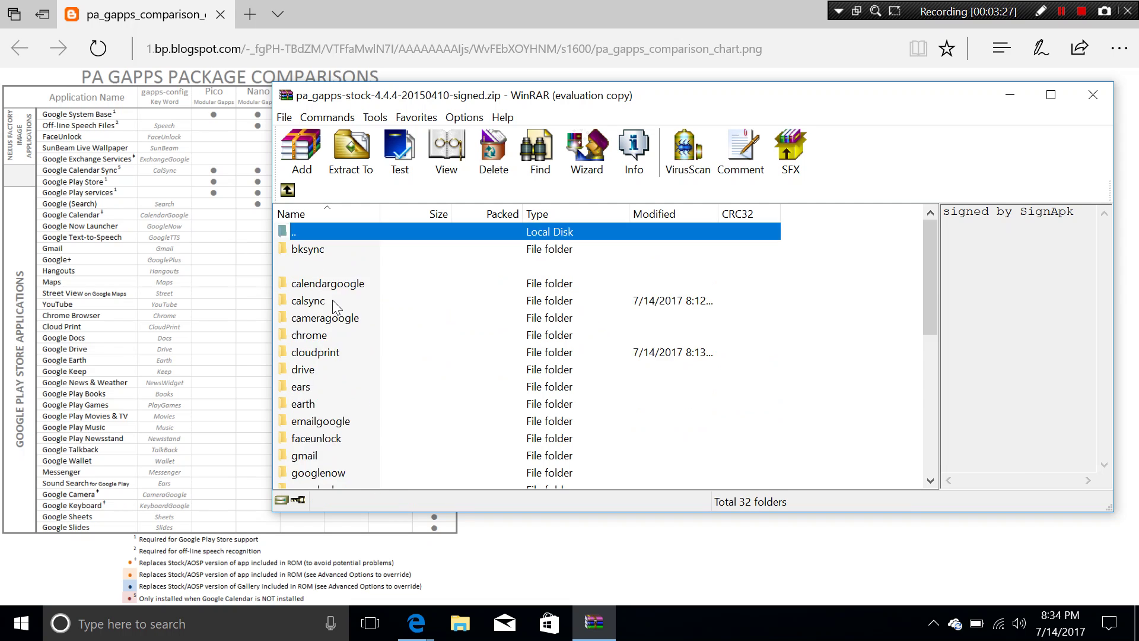
scroll(334, 309, down, 6)
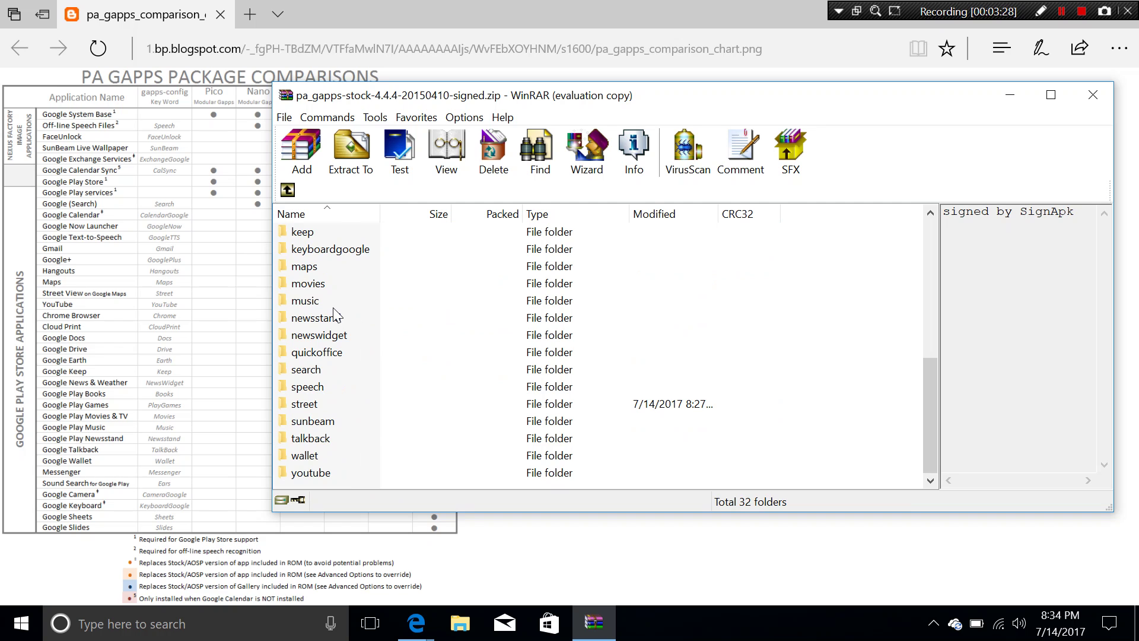
scroll(365, 365, up, 6)
scroll(368, 352, down, 5)
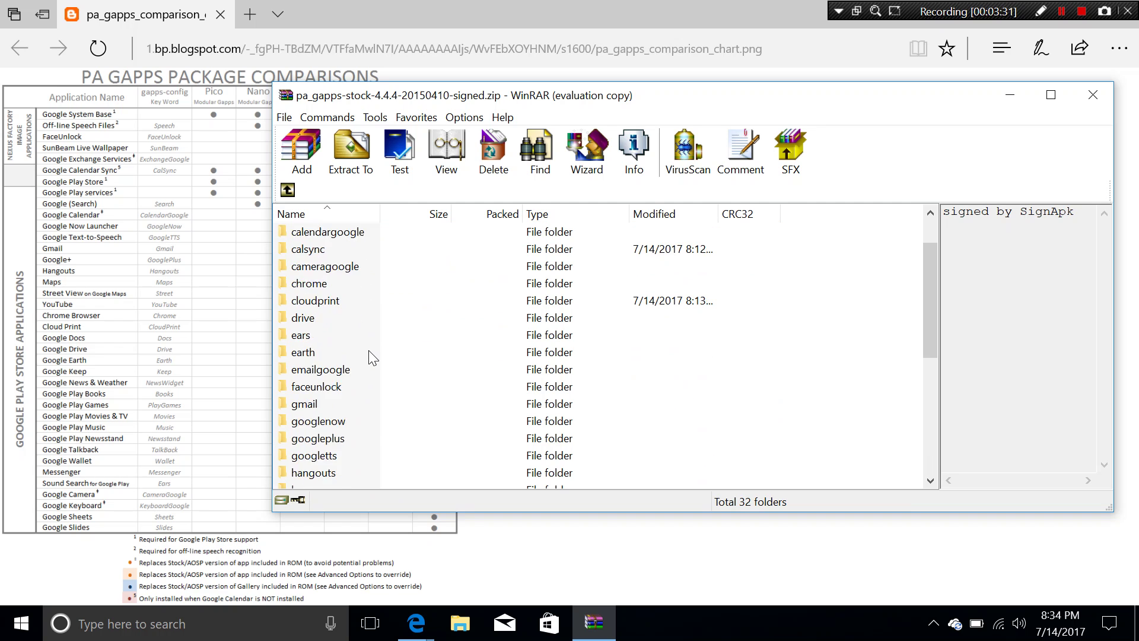
scroll(368, 353, up, 2)
scroll(369, 351, up, 3)
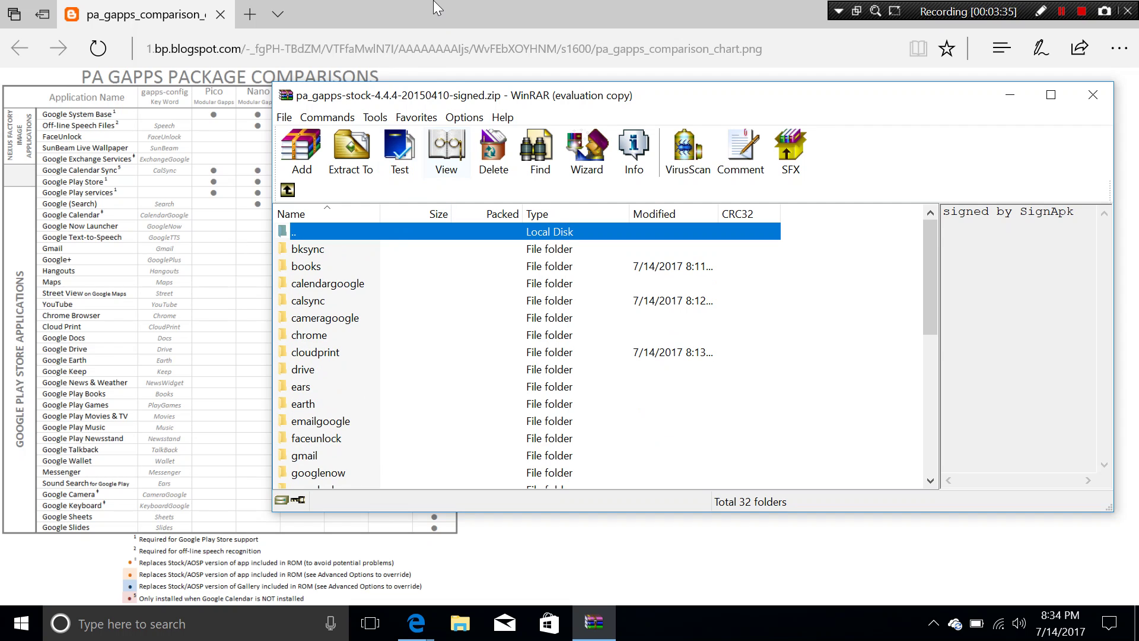
Snap Edge's comparison chart to the left half and WinRAR to the right half
drag(308, 105, 507, 94)
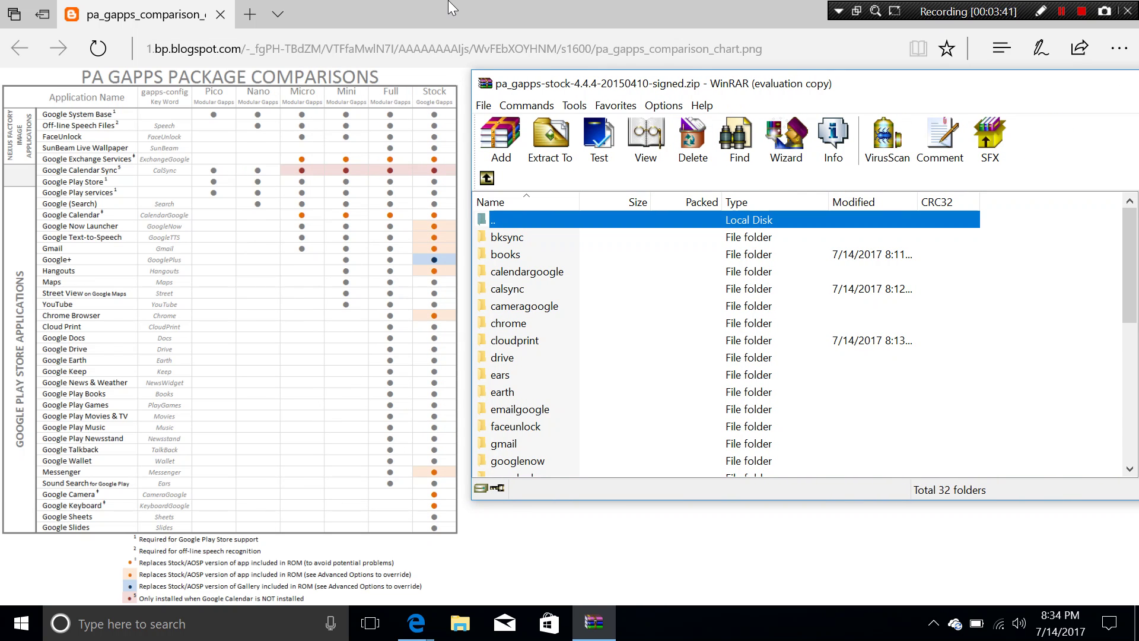
key(super+Left)
click(859, 261)
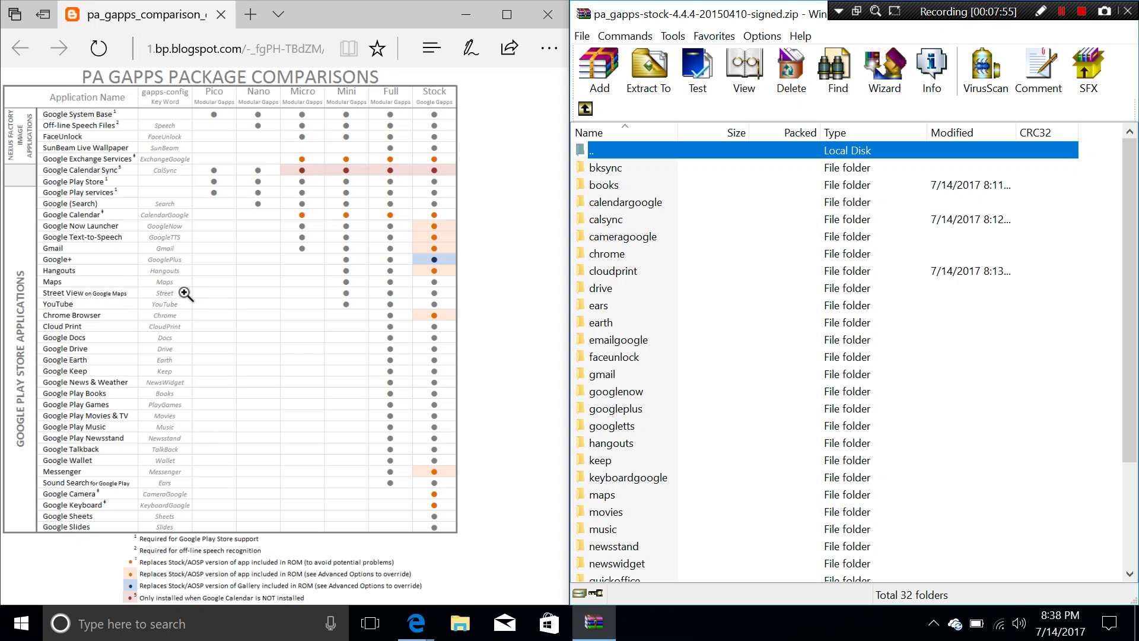
Scroll down to the street folder in GApps and open it to see Street.apk
scroll(752, 372, down, 3)
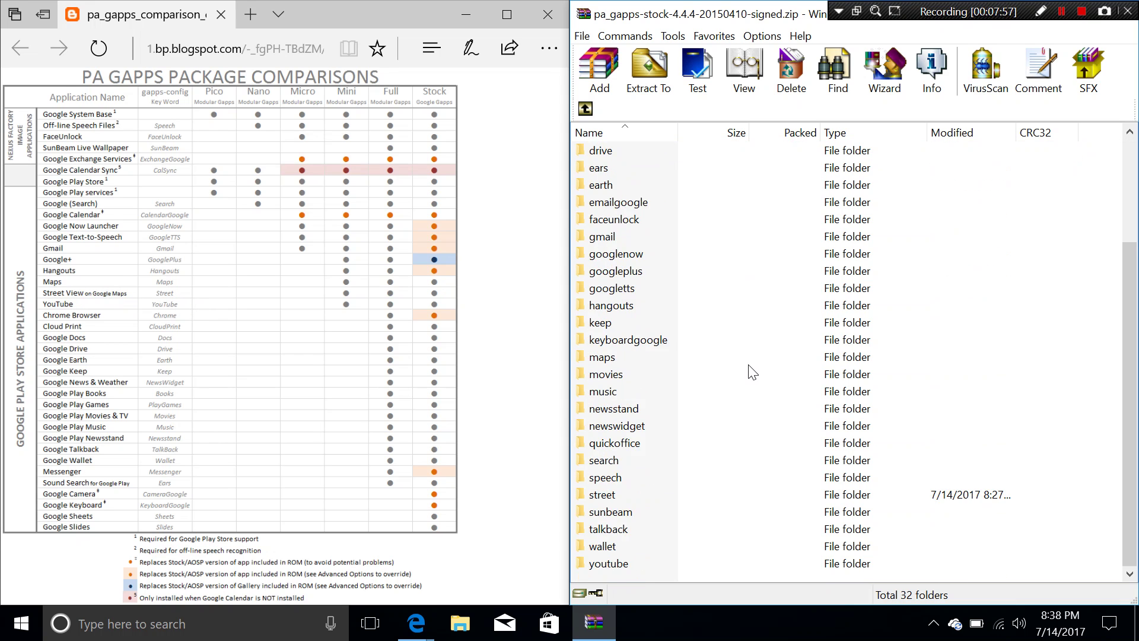
scroll(752, 372, up, 2)
scroll(696, 427, down, 2)
click(614, 493)
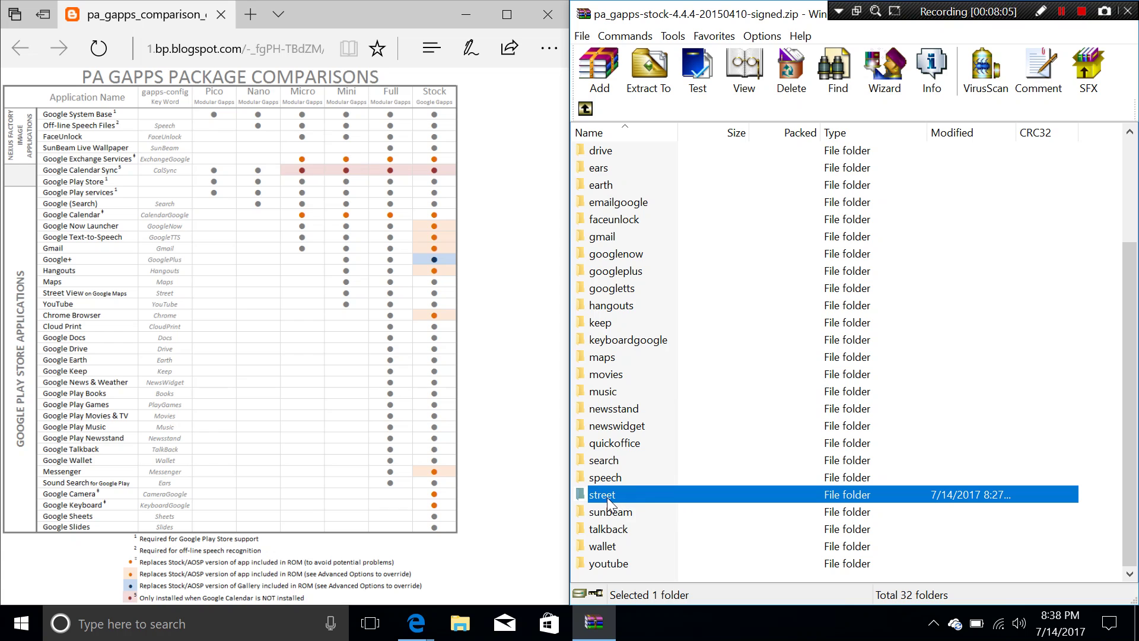
double_click(621, 491)
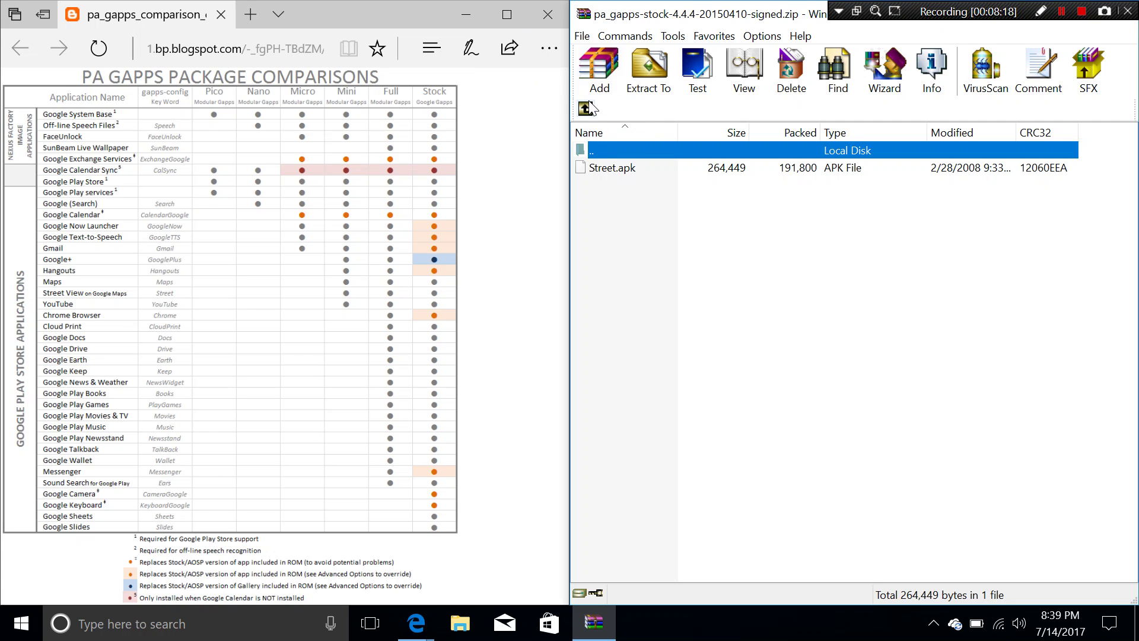
Minimize Edge and create a new desktop folder named 'backup'
click(469, 15)
right_click(91, 163)
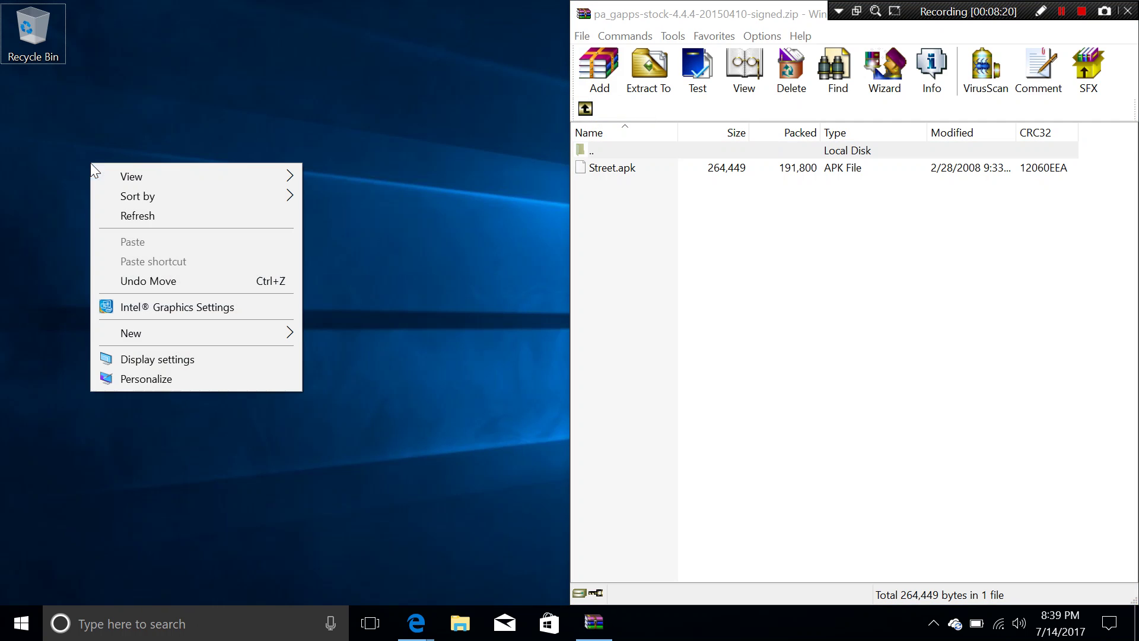
mouse_move(226, 335)
click(307, 334)
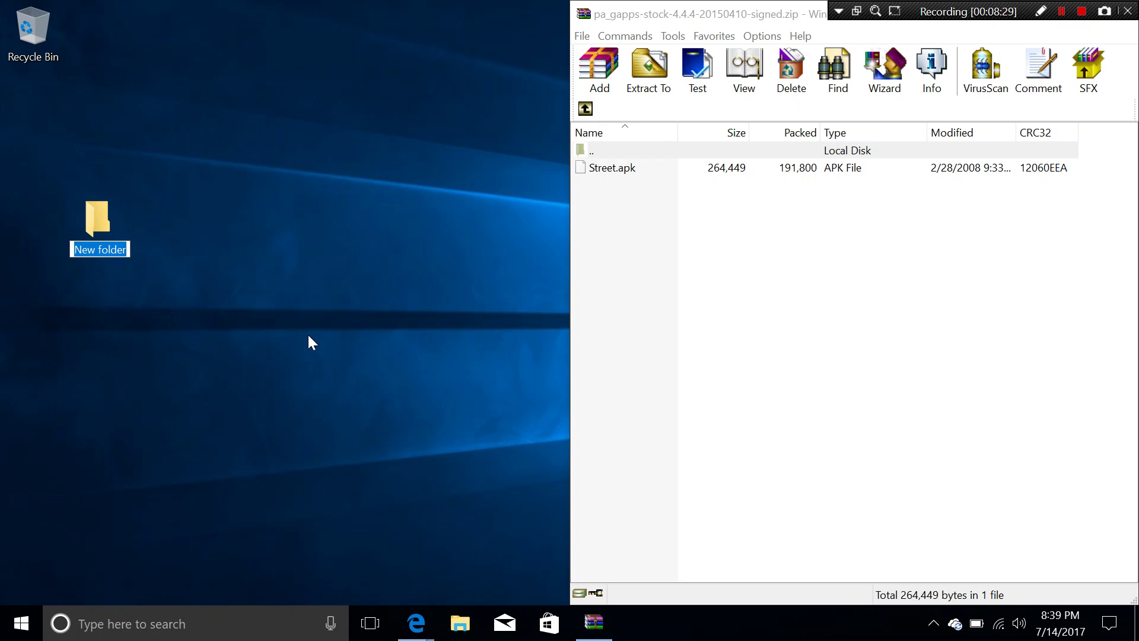
text(backup)
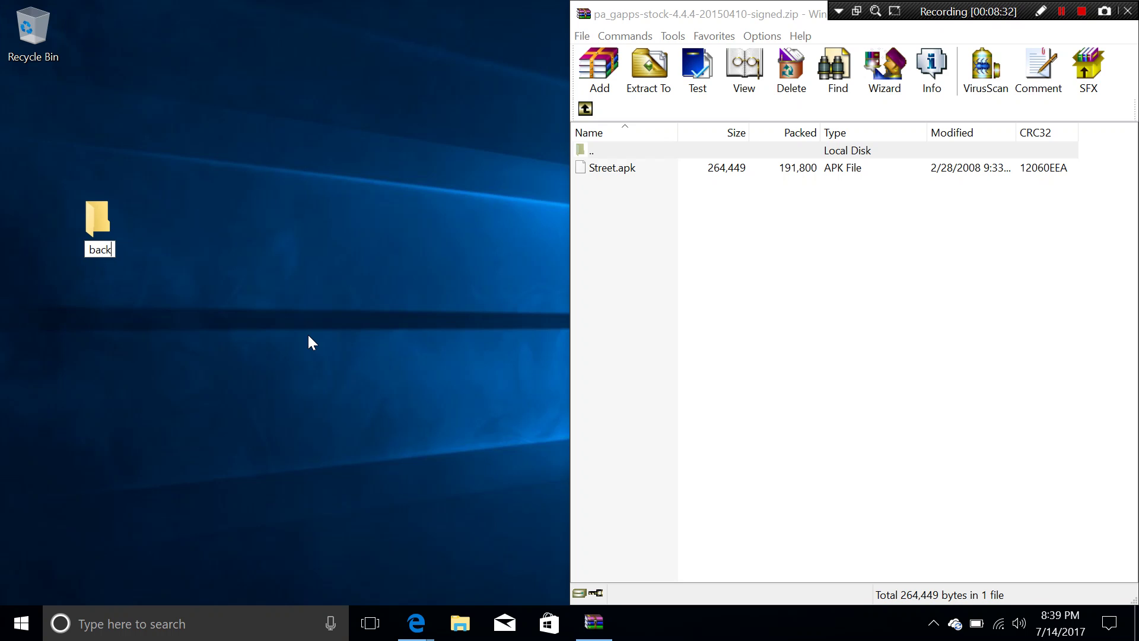
key(Return)
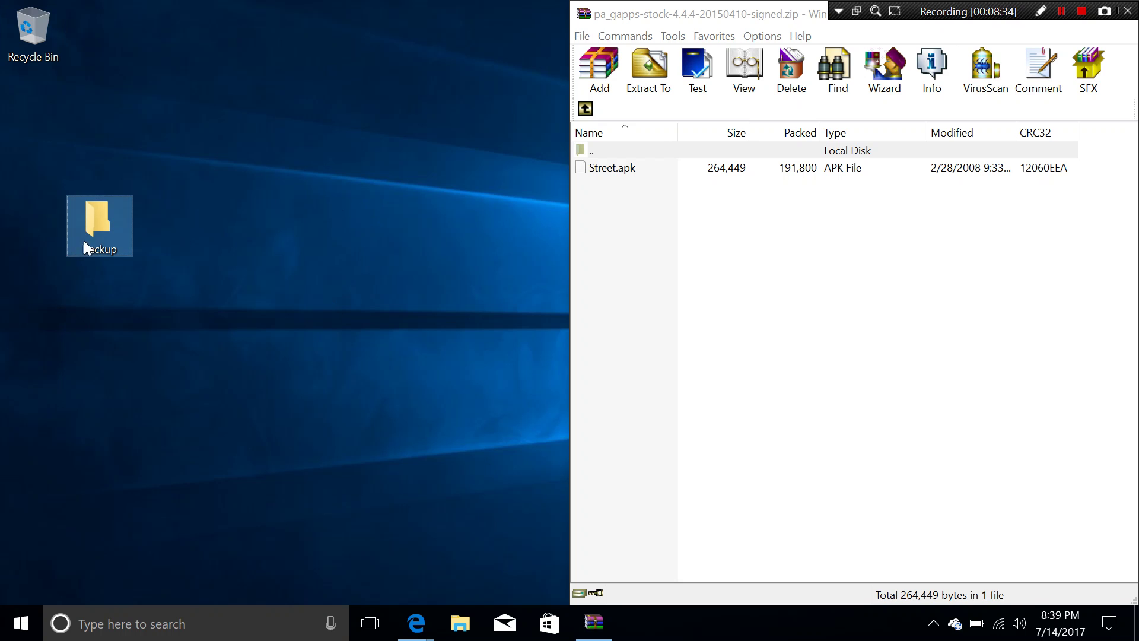
Drag the street folder onto the desktop backup folder, then delete it from the archive
click(585, 106)
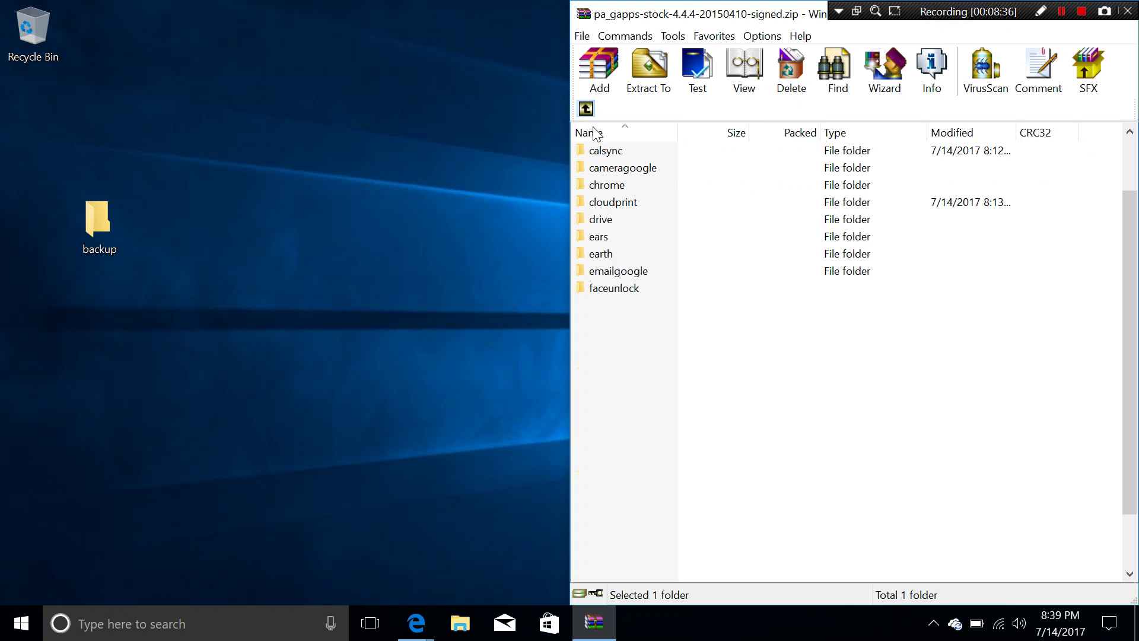
drag(583, 568, 101, 216)
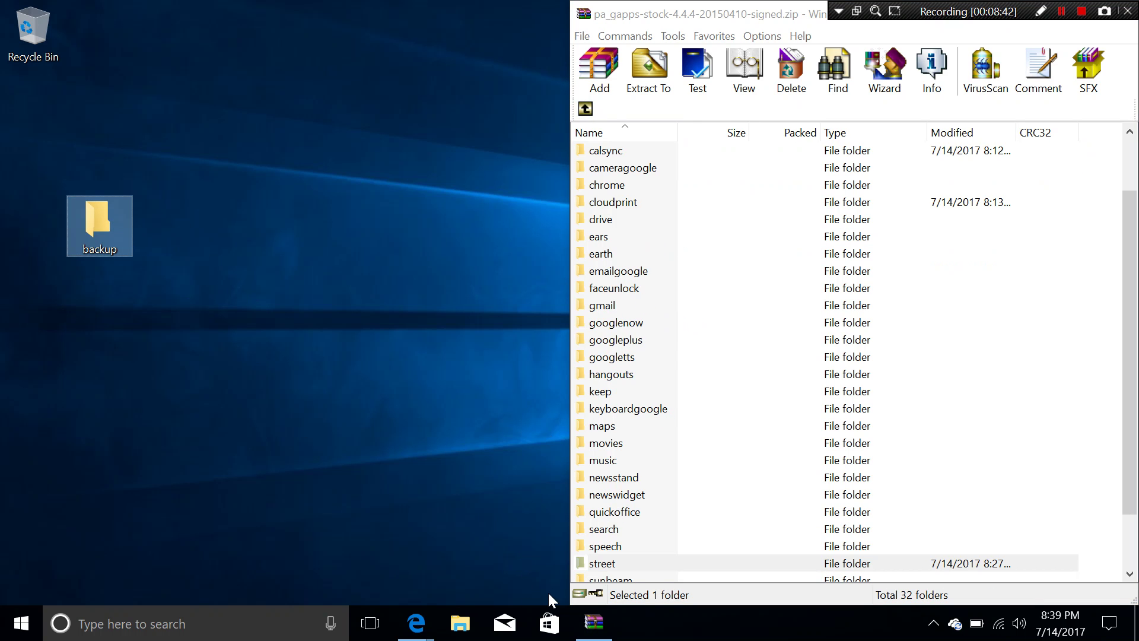
click(578, 563)
key(Delete)
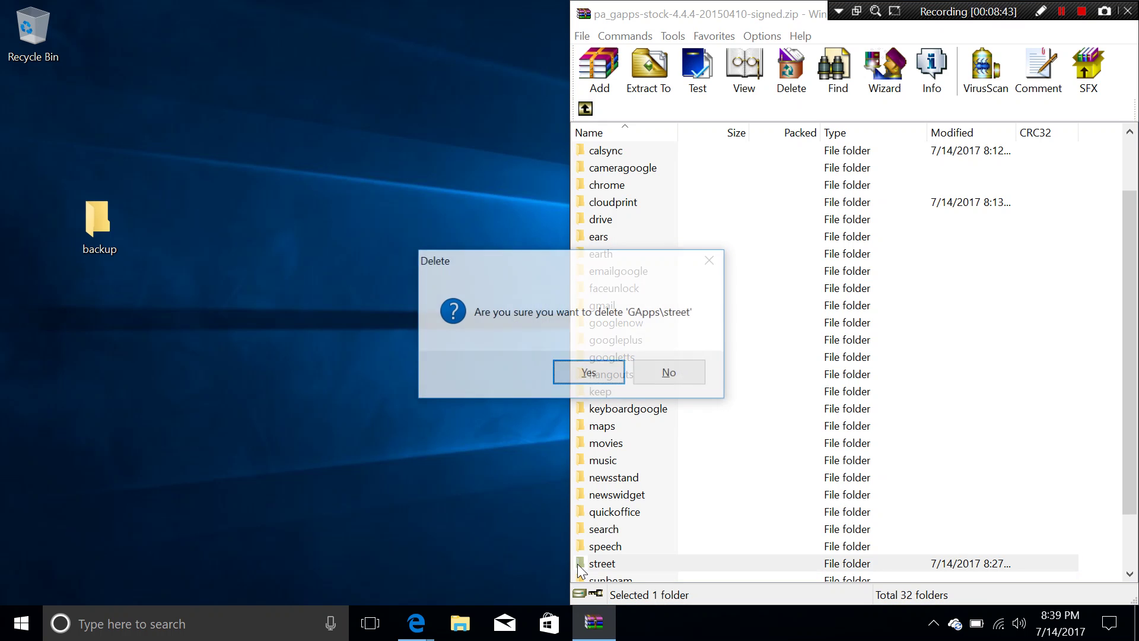
key(Return)
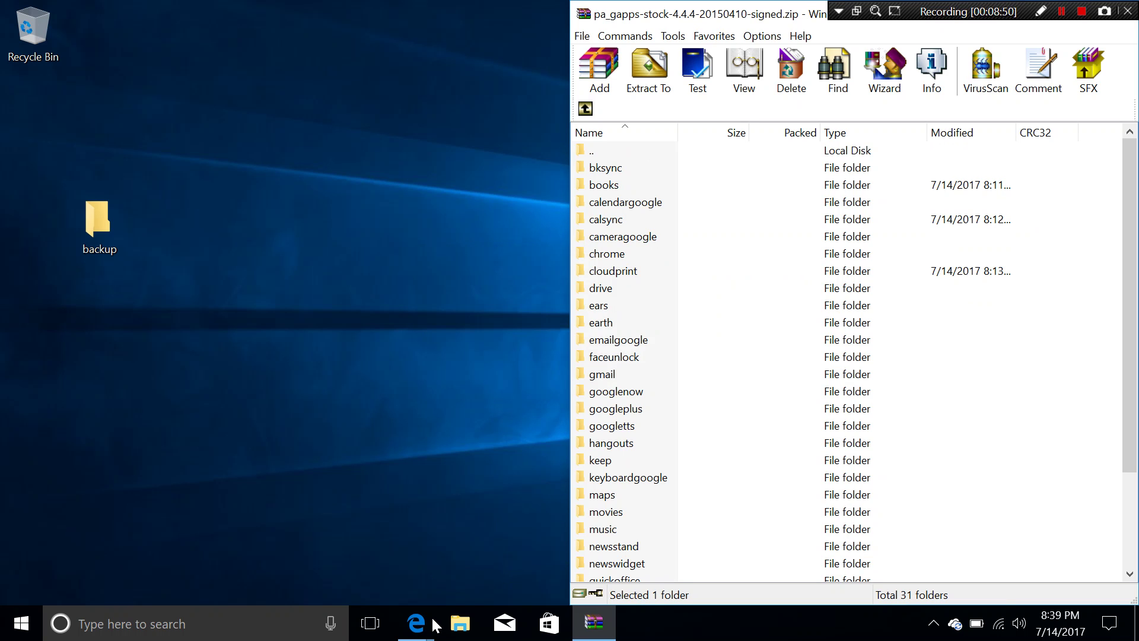
Check the package comparison chart in Edge, then minimize Edge
mouse_move(435, 623)
mouse_move(371, 571)
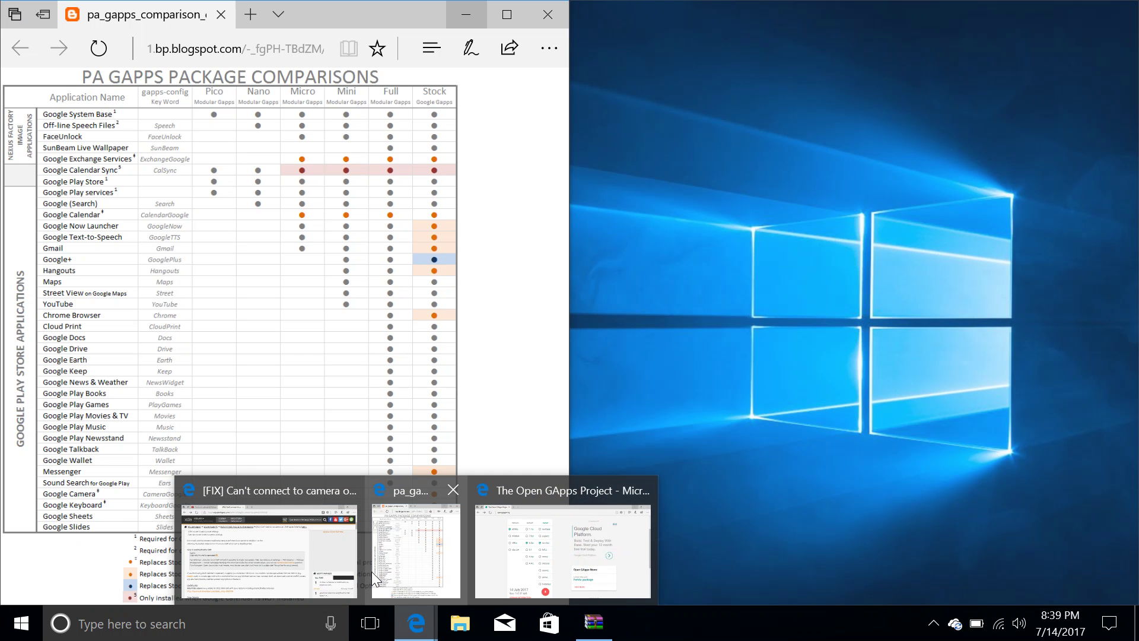
click(371, 571)
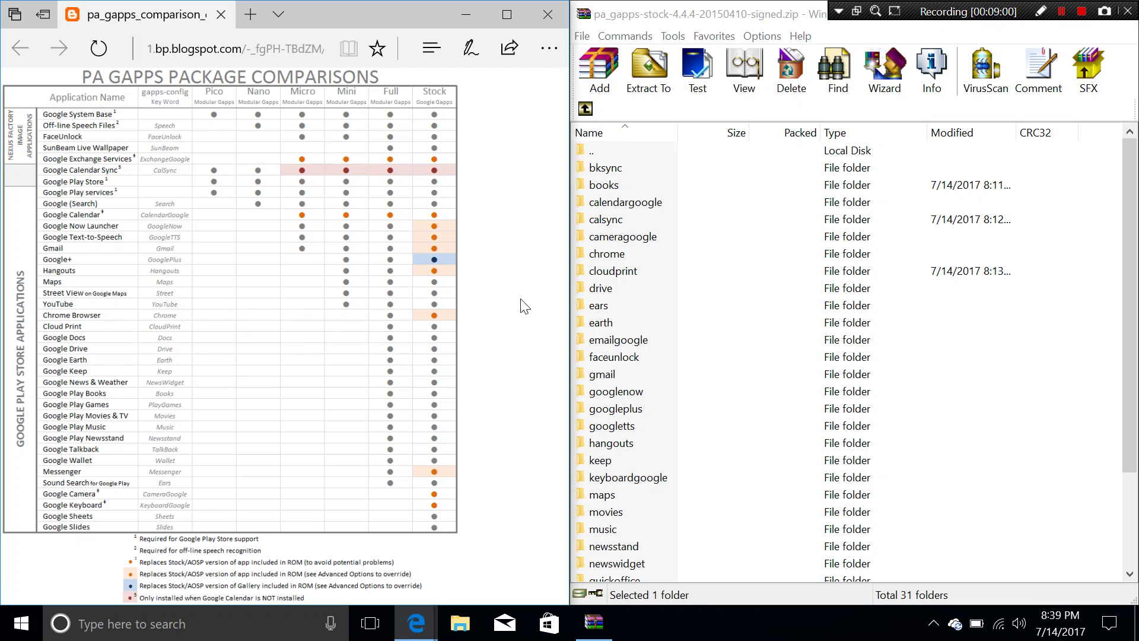
click(465, 16)
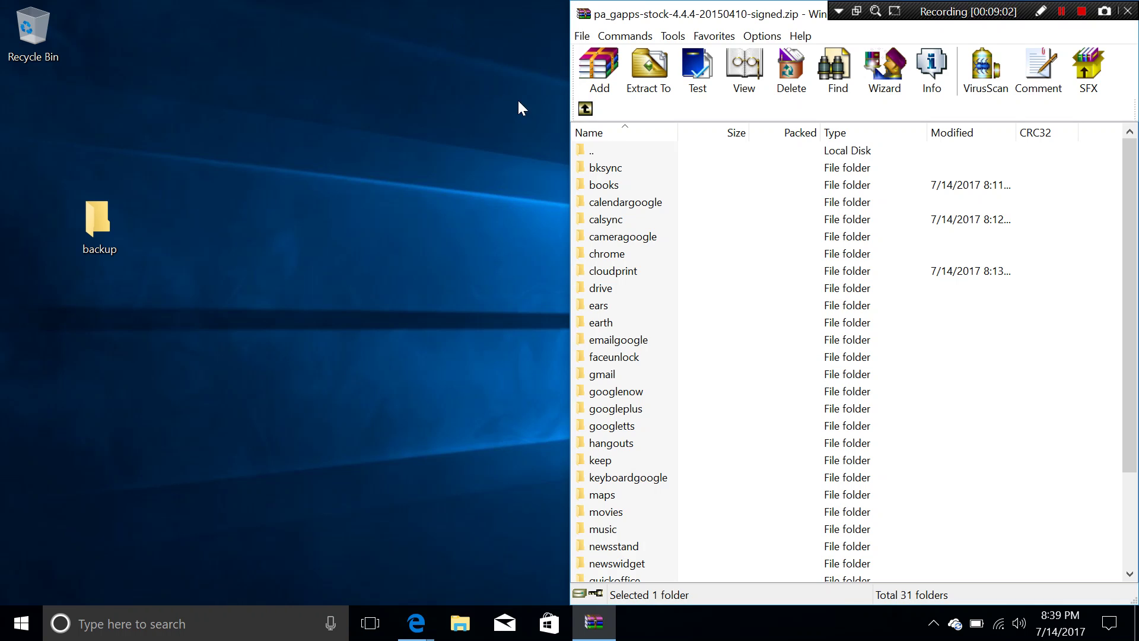
Copy cloudprint into the desktop backup folder and delete it from the archive
drag(582, 271, 91, 216)
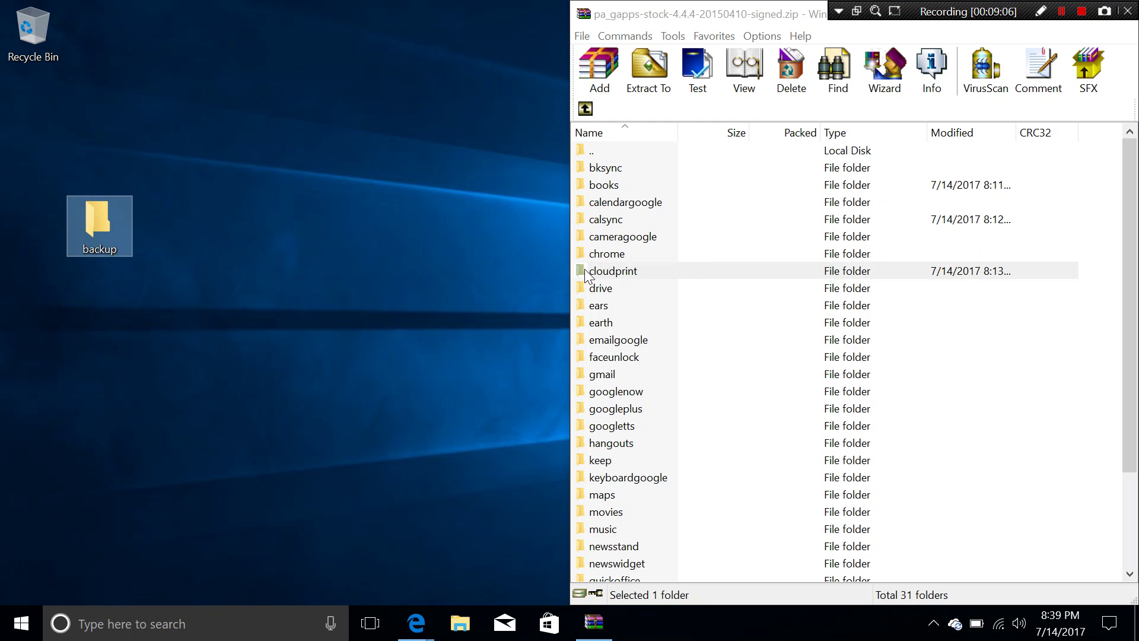
key(Delete)
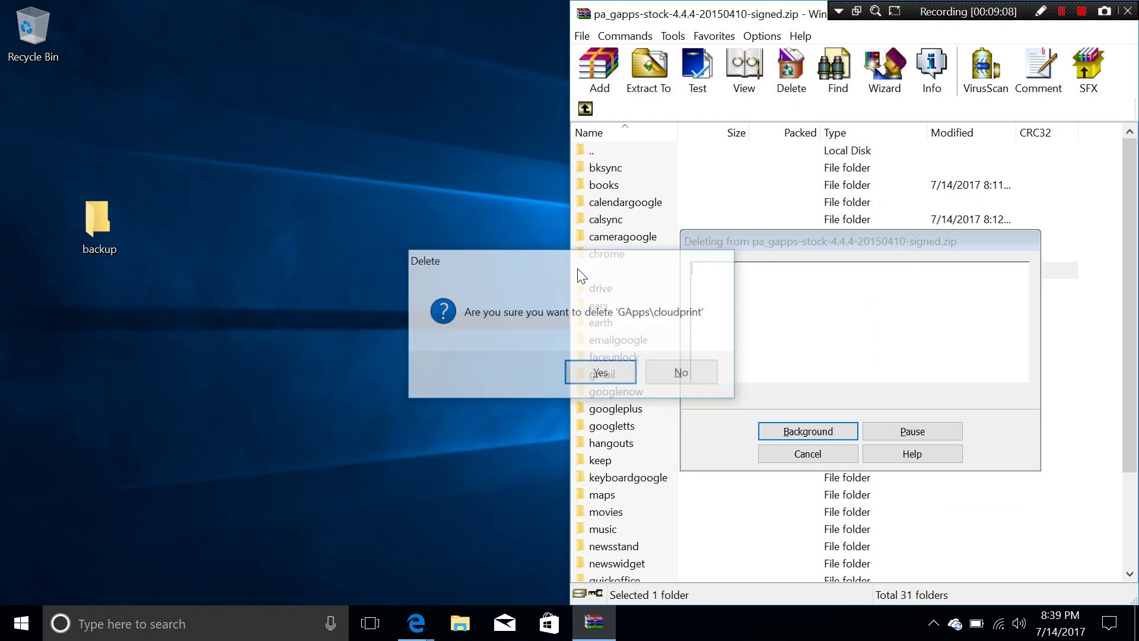
key(Return)
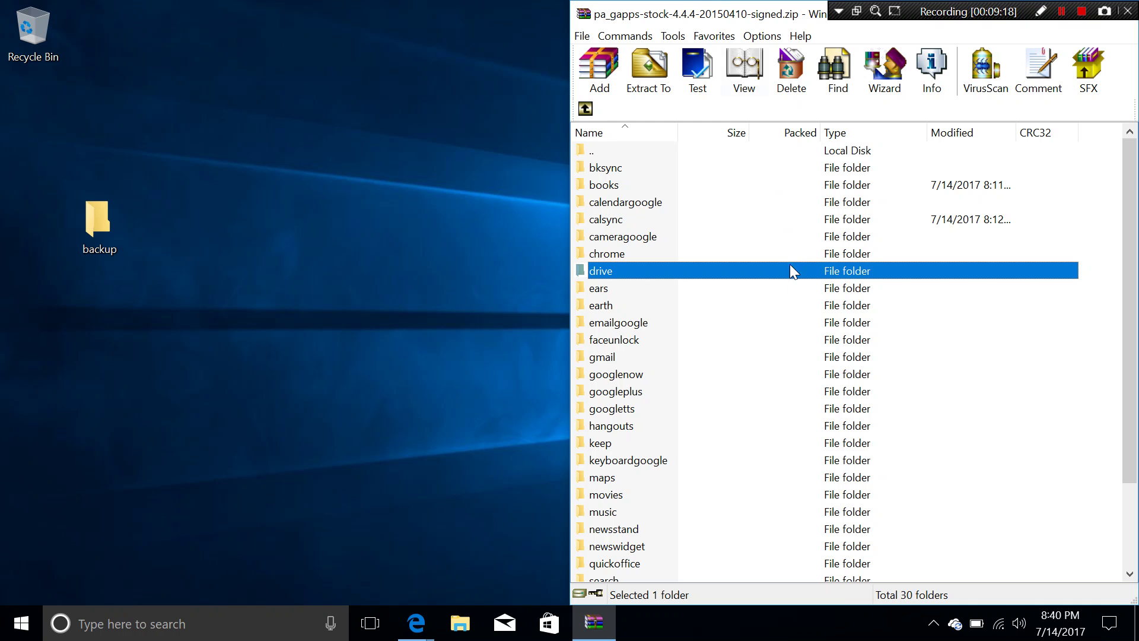
scroll(789, 265, down, 2)
scroll(788, 315, up, 2)
Pull the WinRAR archive window free of its right-side snap and minimise it
drag(701, 19, 457, 61)
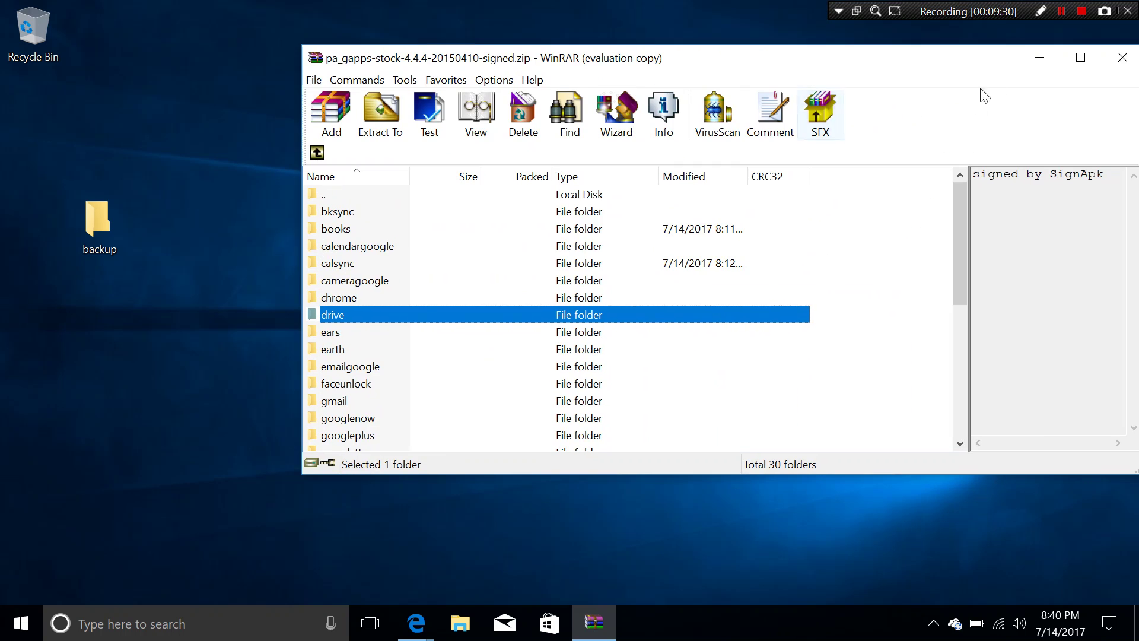
click(1029, 62)
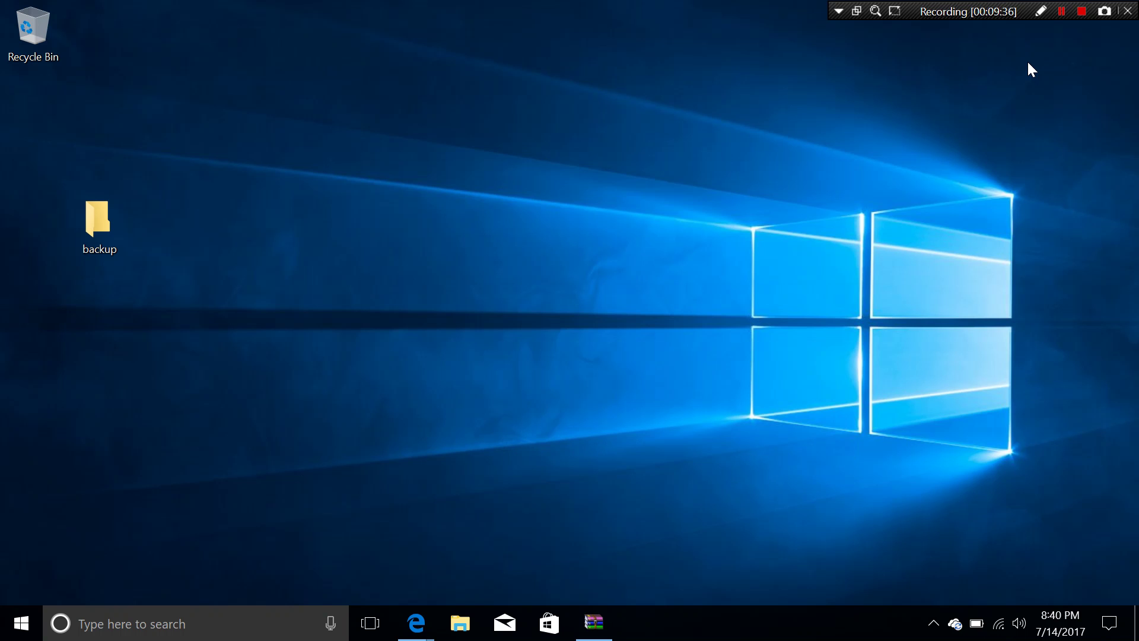
Bring the floating WinRAR window back from the taskbar, then minimise it again
click(593, 623)
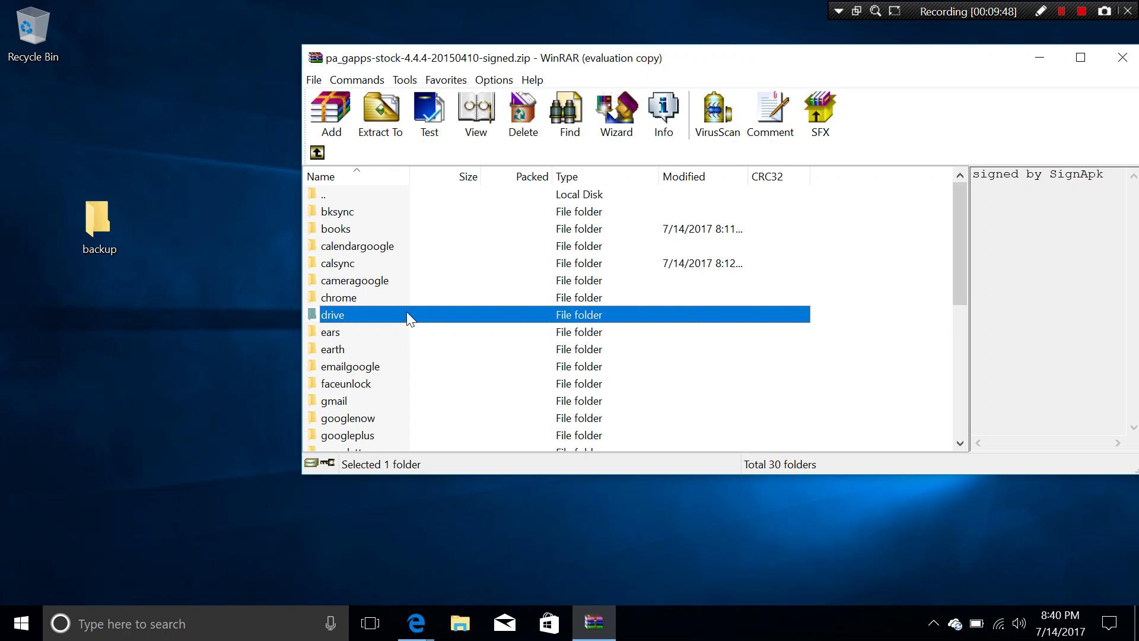
click(1039, 58)
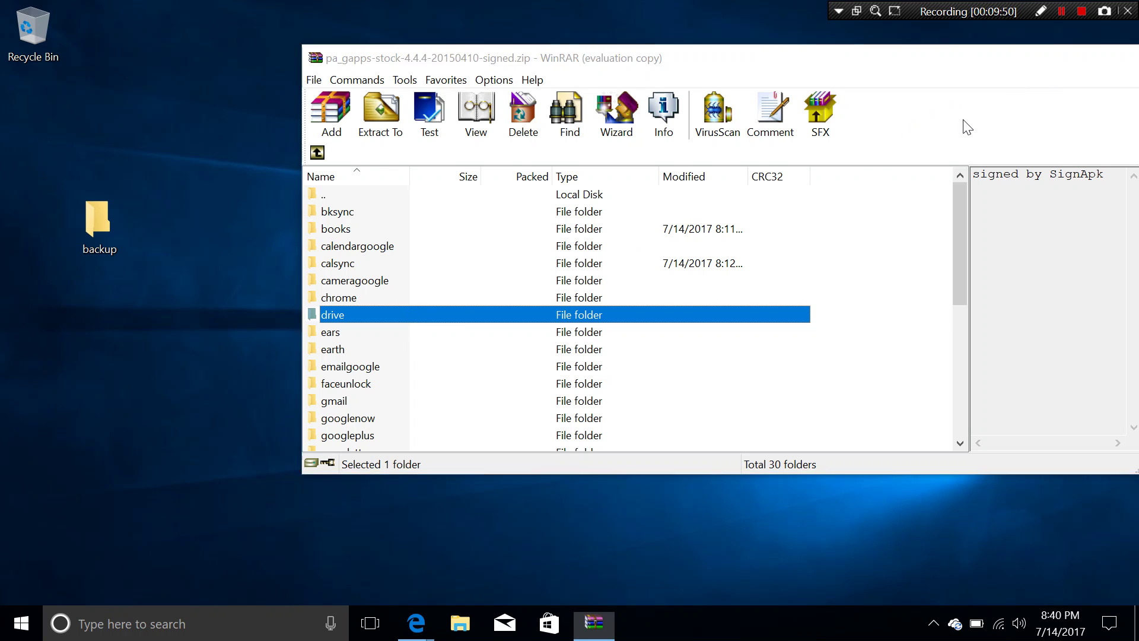